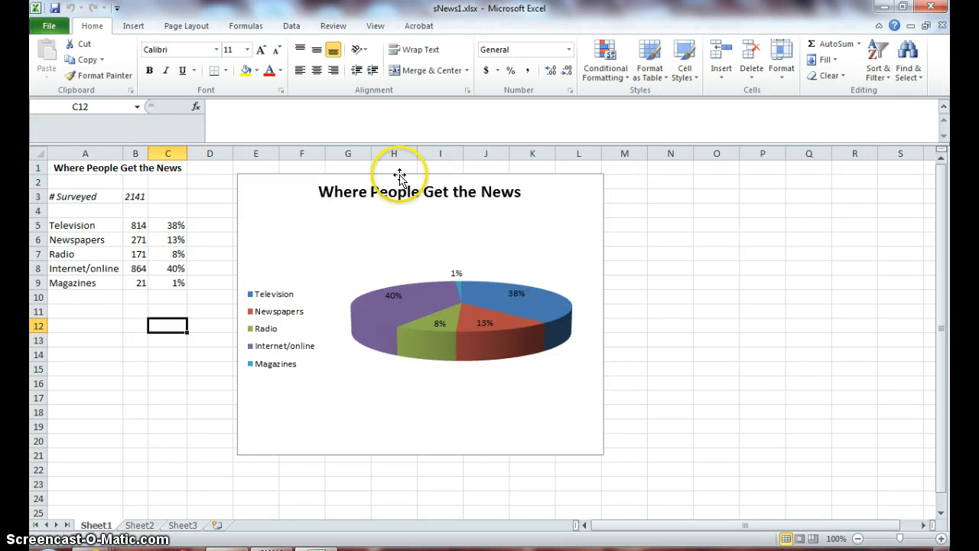
left_click(406, 197)
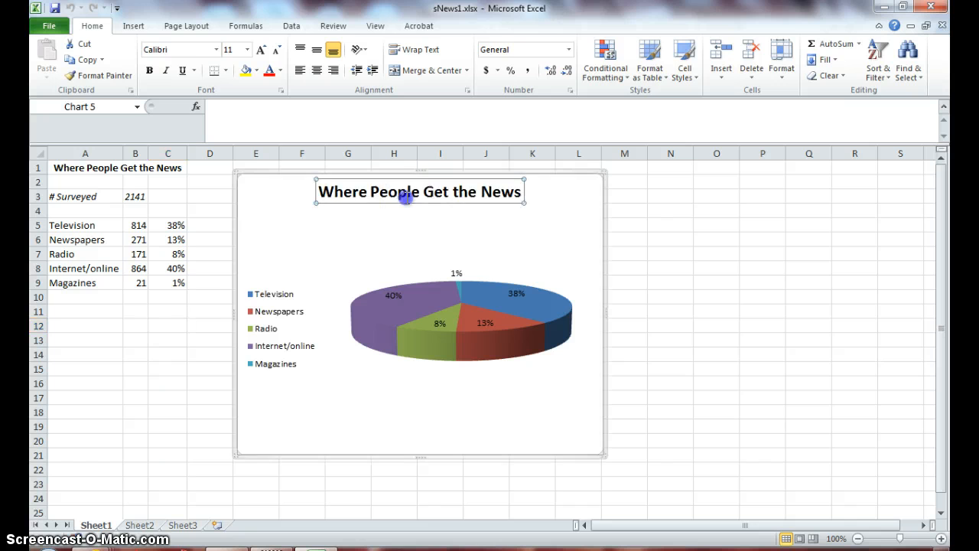
left_click(264, 296)
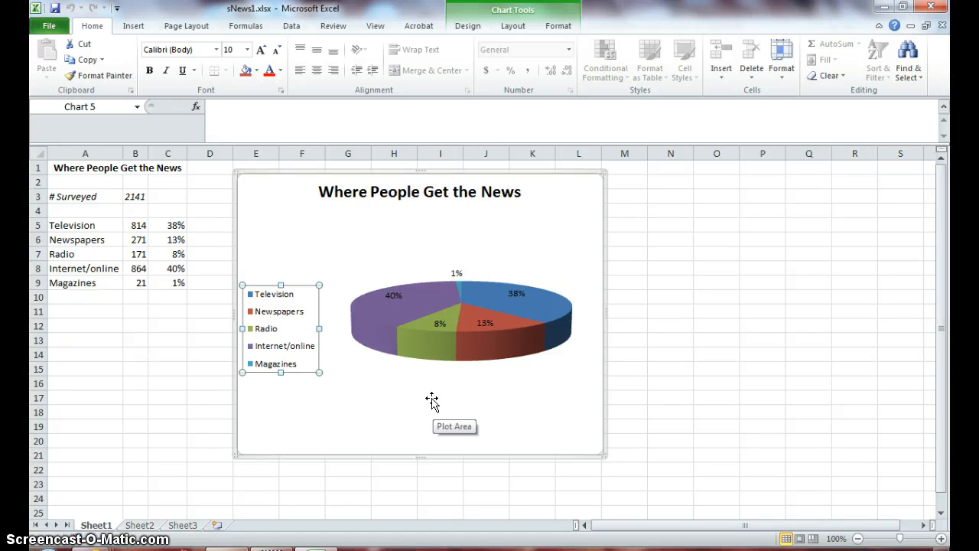
Save a copy of the workbook under the file name sNews.2 in the Lesson 19 folder.
left_click(50, 29)
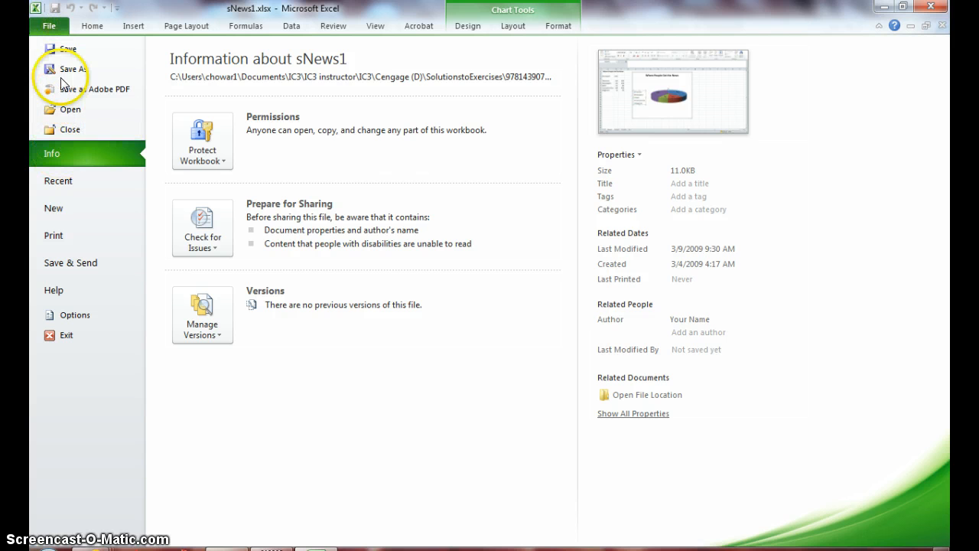
key("Escape")
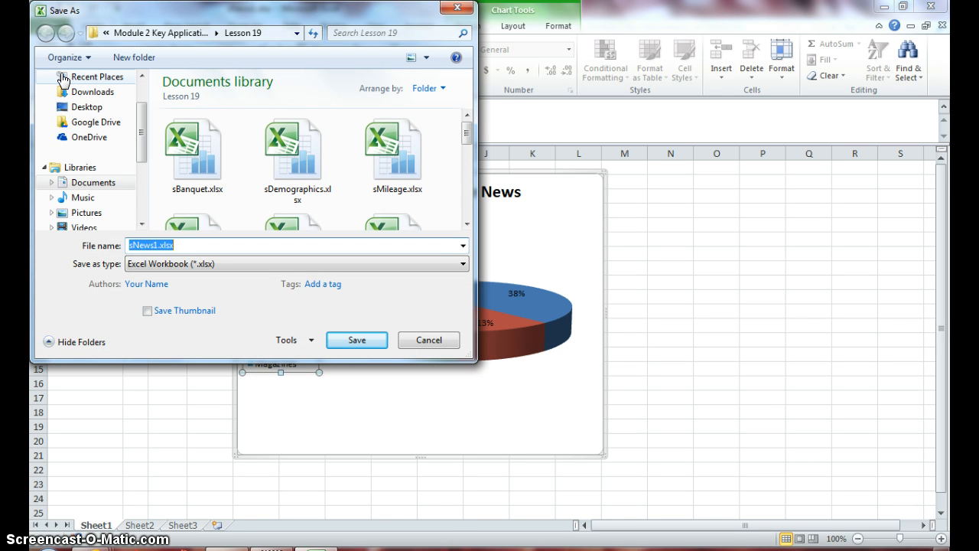
key("Right")
key("BackSpace")
key("BackSpace")
key("BackSpace")
key("BackSpace")
key("BackSpace")
key("BackSpace")
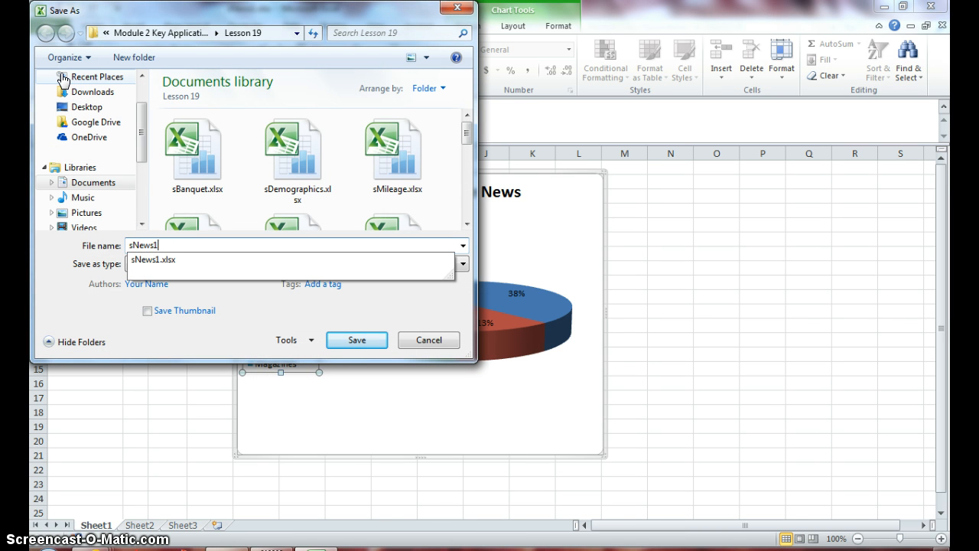
type(".2")
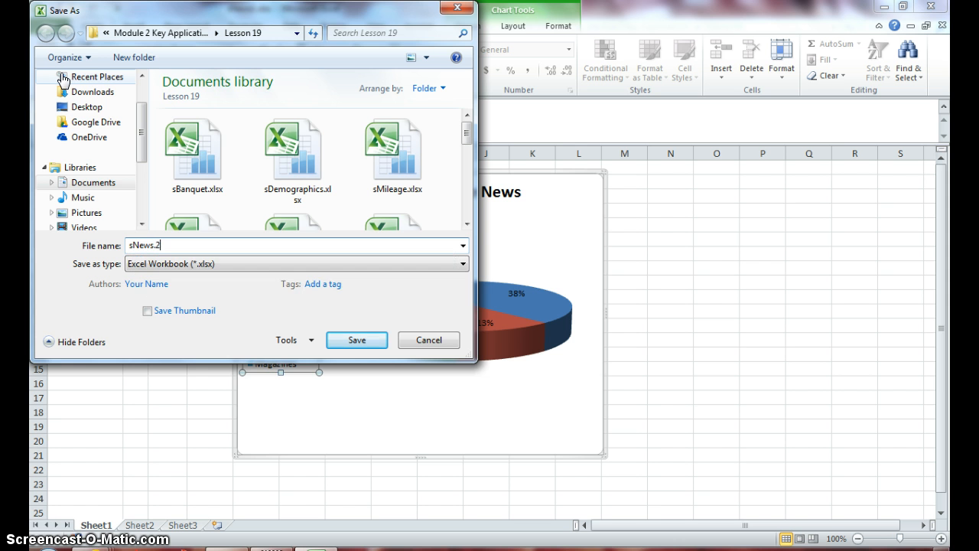
key("Return")
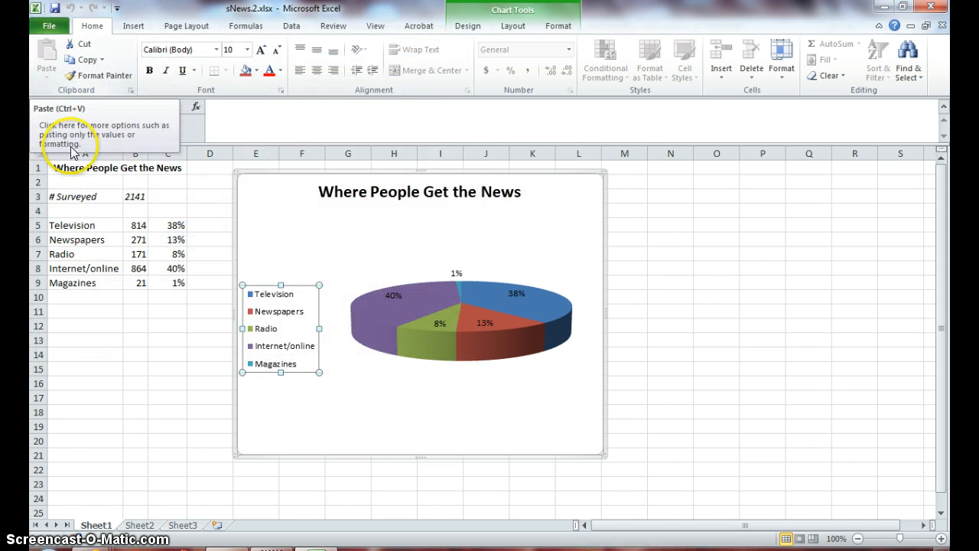
Move the pie chart down about three rows and enlarge it to about 4.63 inches high by 5.96 inches wide.
left_click(109, 452)
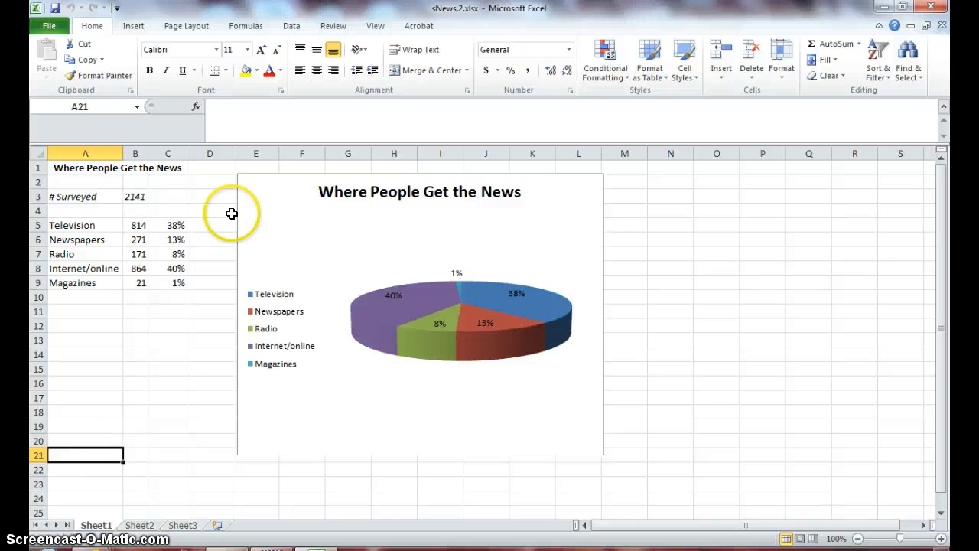
left_click(265, 265)
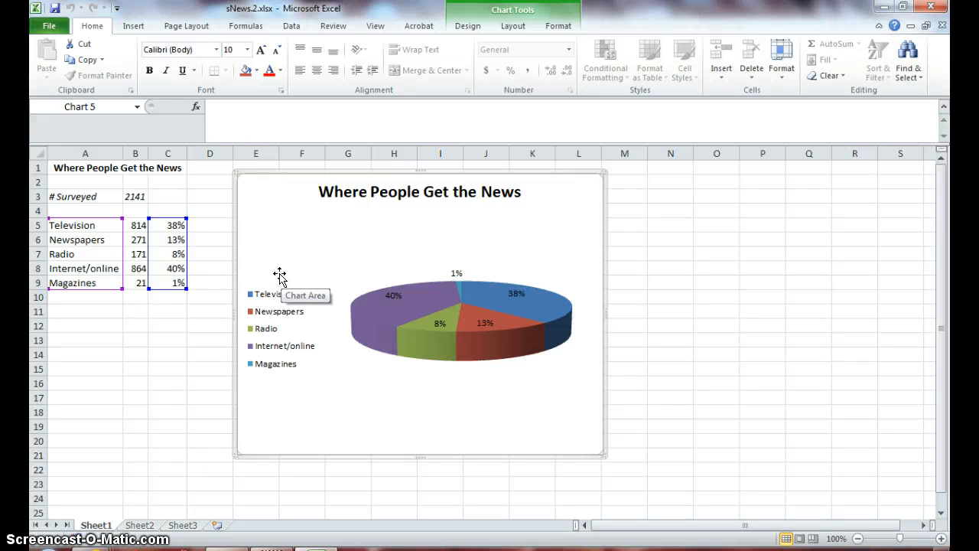
left_click_drag(278, 273, 276, 322)
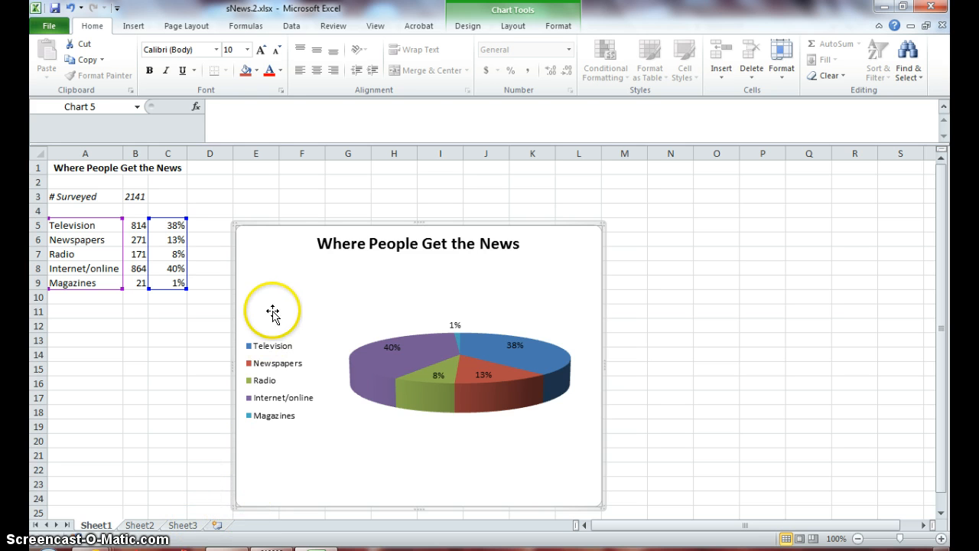
left_click_drag(272, 276, 273, 276)
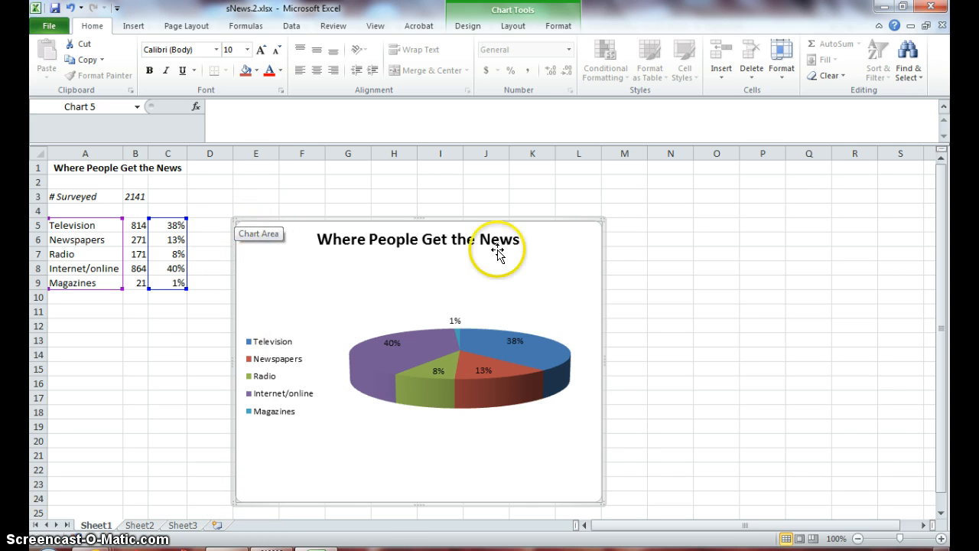
left_click(599, 222)
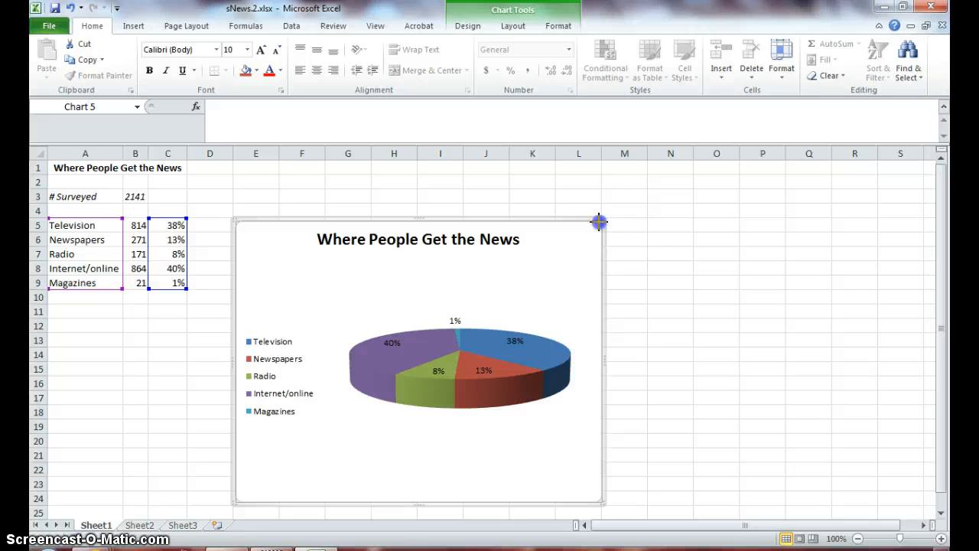
left_click_drag(599, 222, 644, 182)
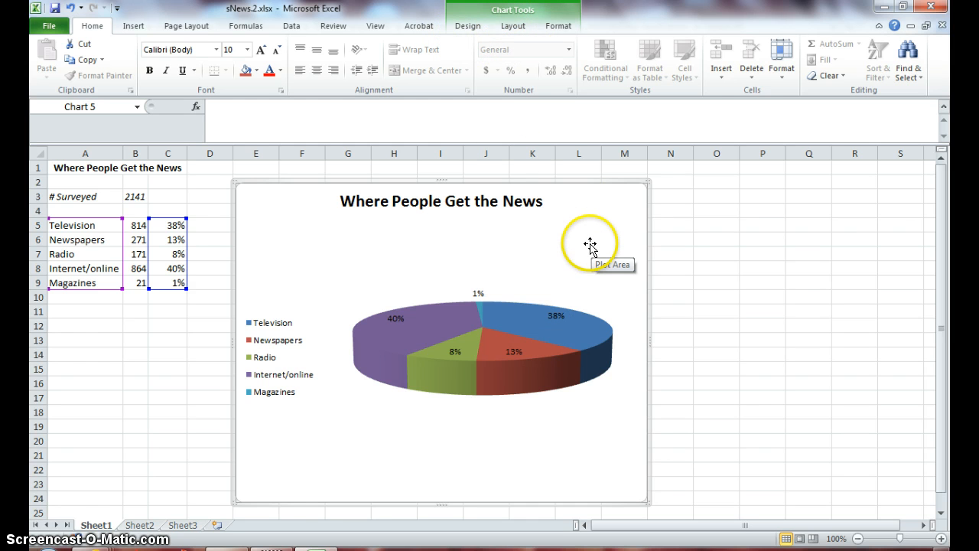
Apply the shape style Light 1 Outline, Colored Fill - Orange, Accent 6 to the chart area.
left_click(555, 26)
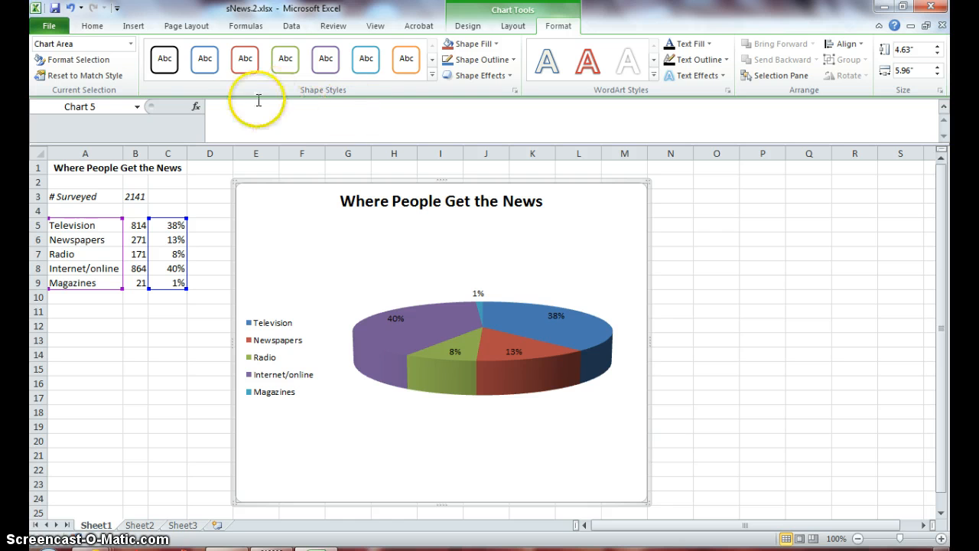
left_click(431, 75)
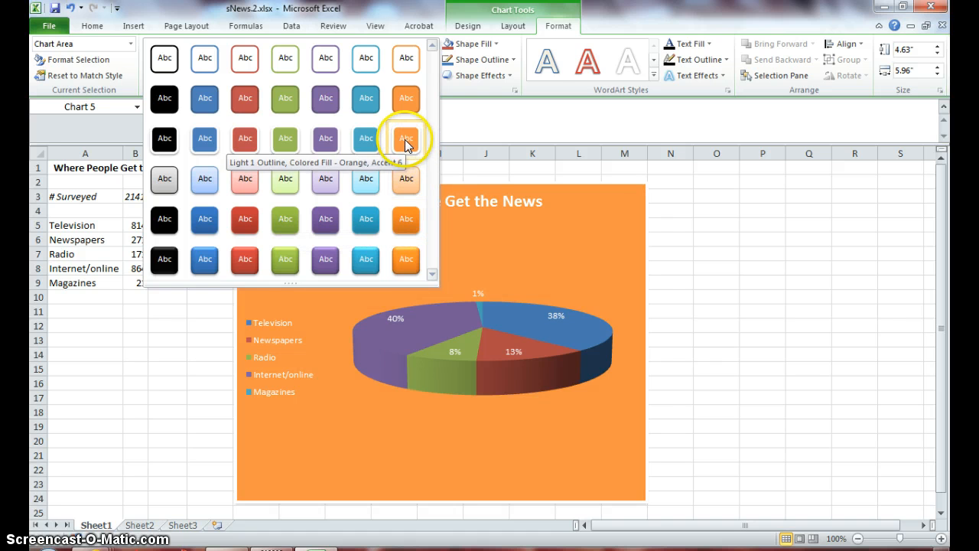
left_click(405, 139)
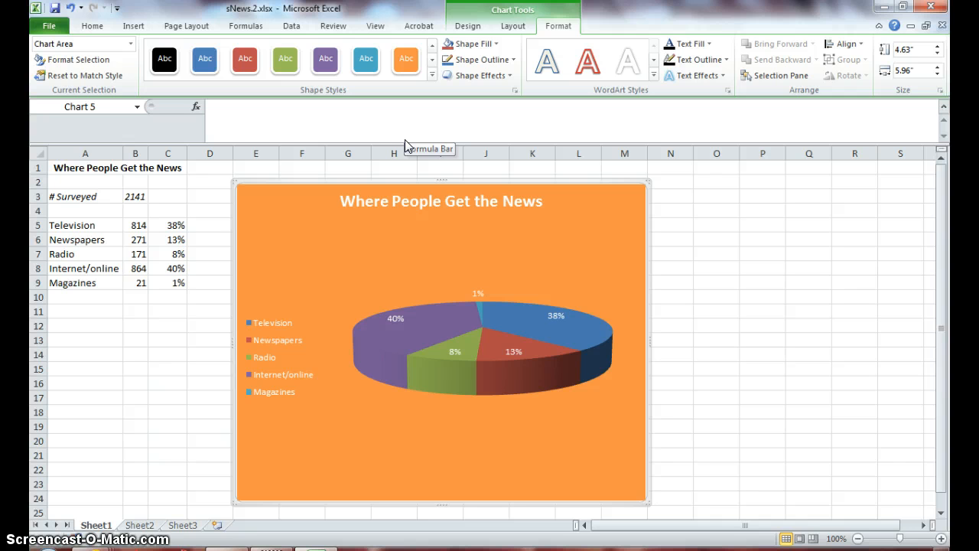
Select the chart legend and bring up its formatting options.
left_click(285, 359)
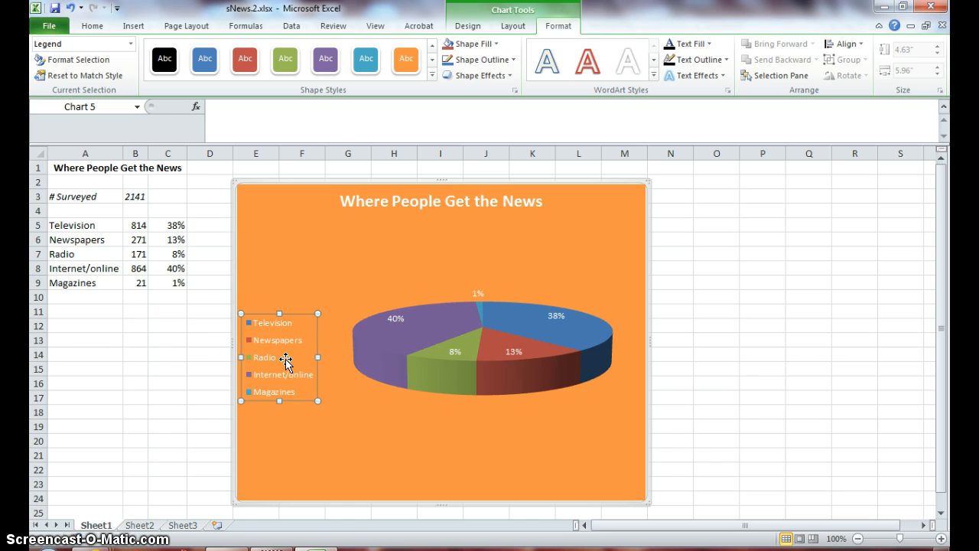
right_click(285, 359)
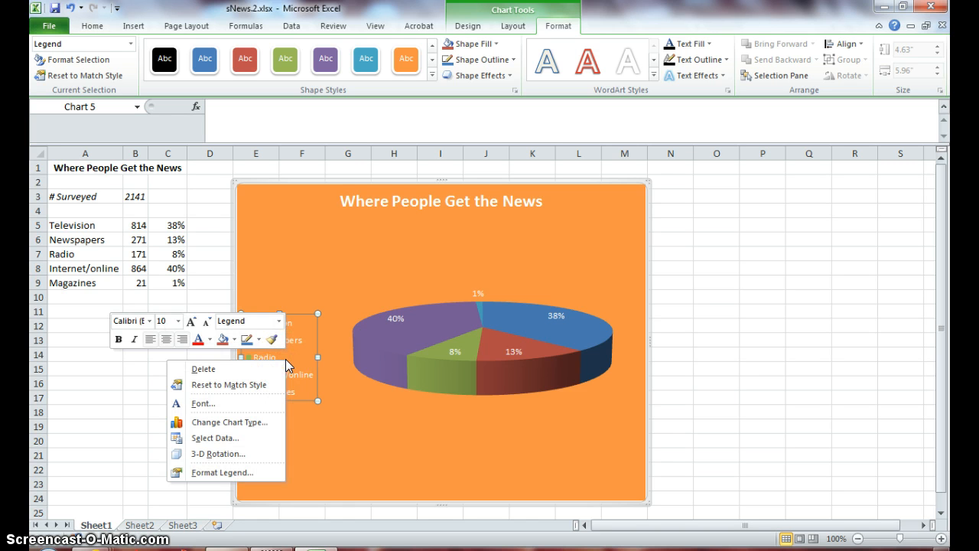
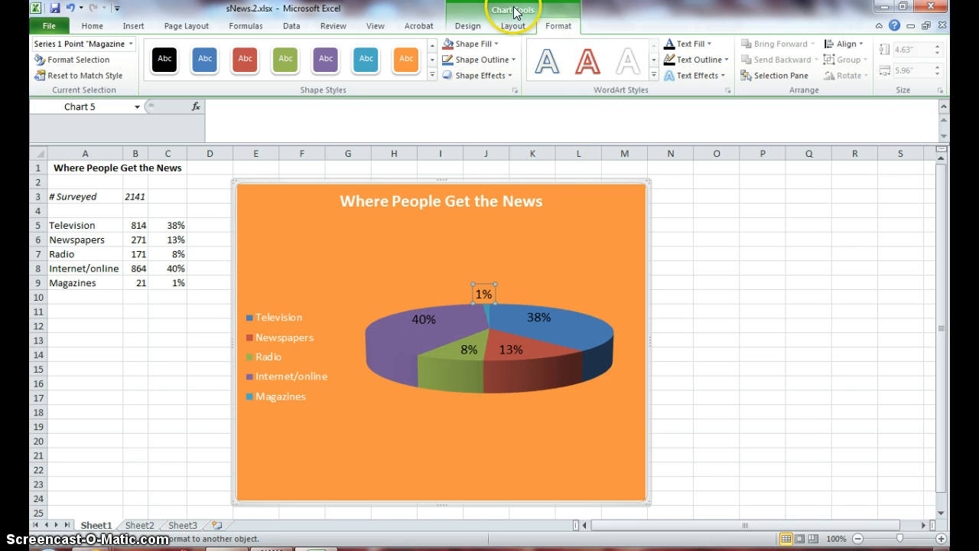
Move the pie chart to a new chart sheet named Chart1 and save the workbook.
left_click(469, 29)
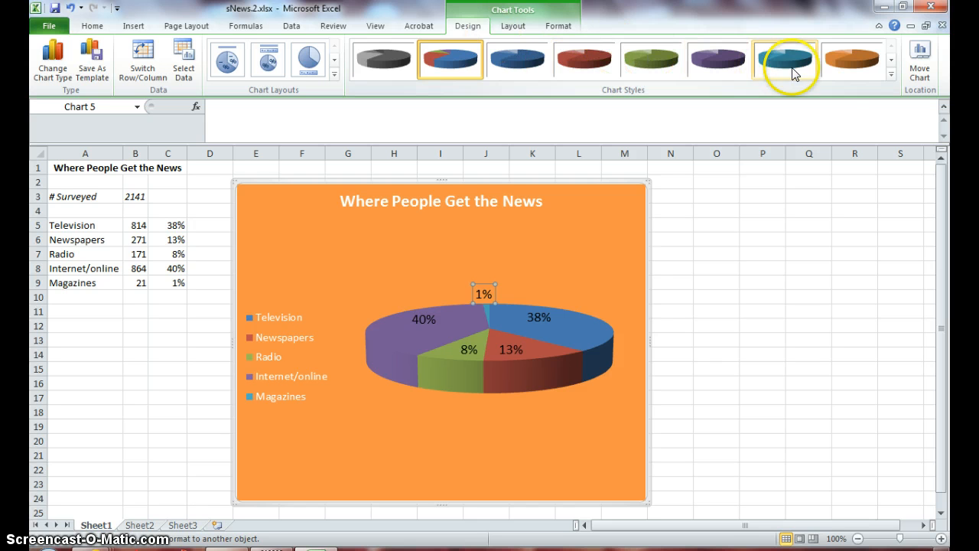
left_click(917, 61)
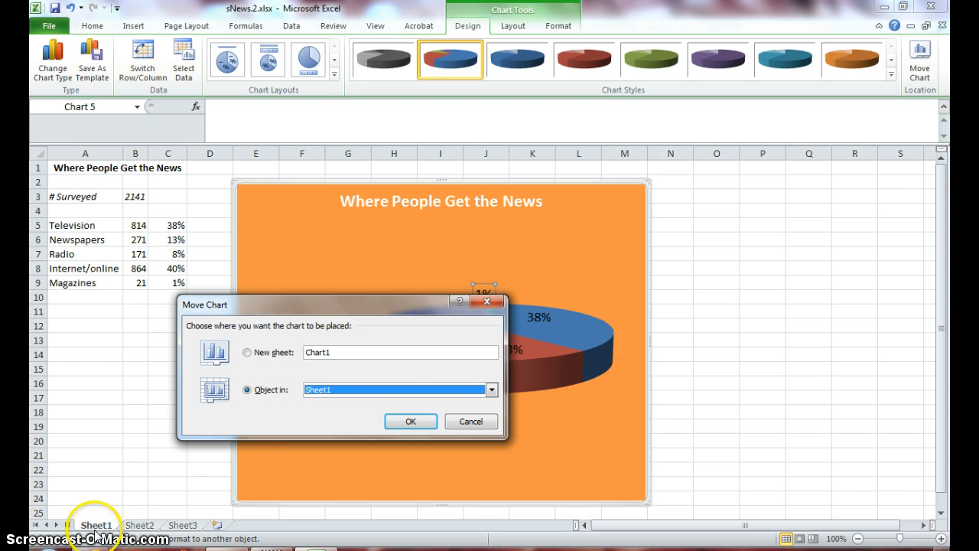
left_click(248, 353)
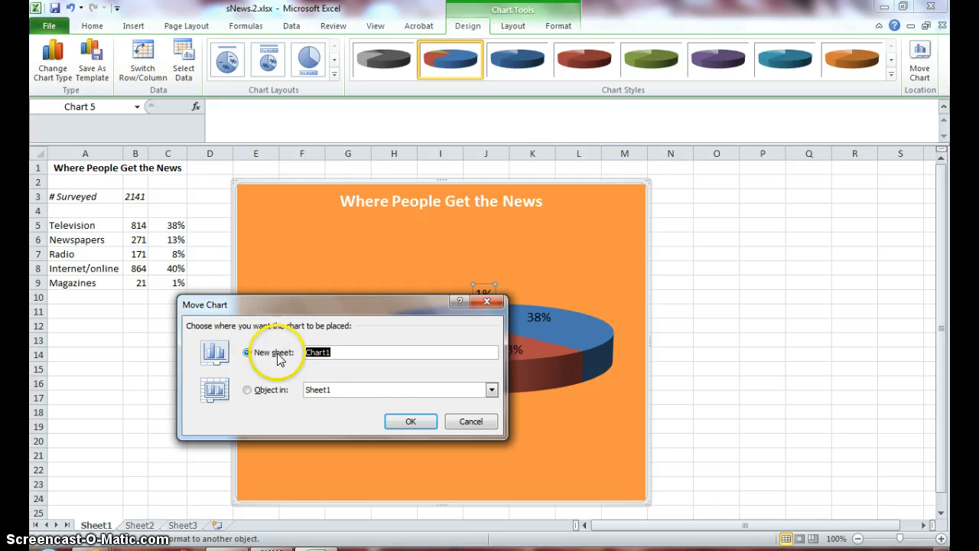
left_click(412, 423)
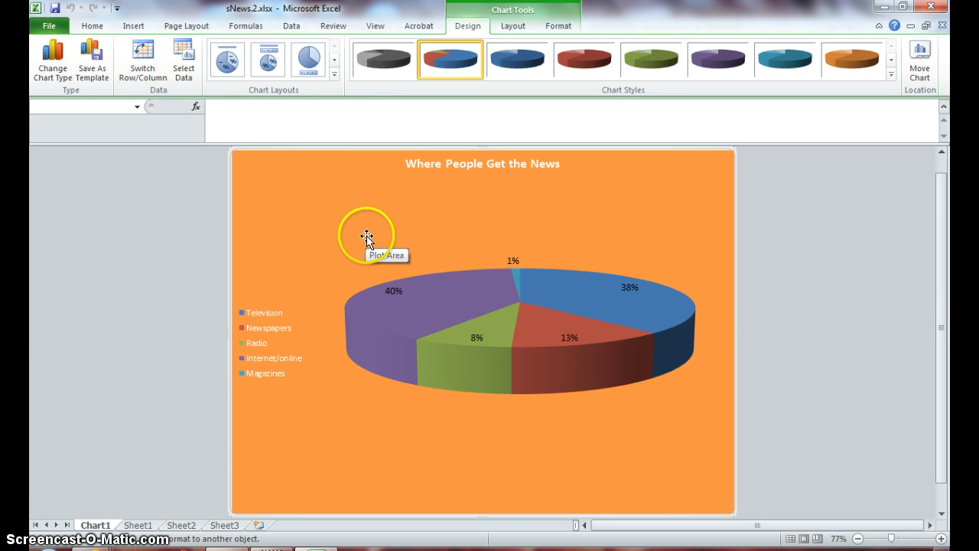
left_click(55, 9)
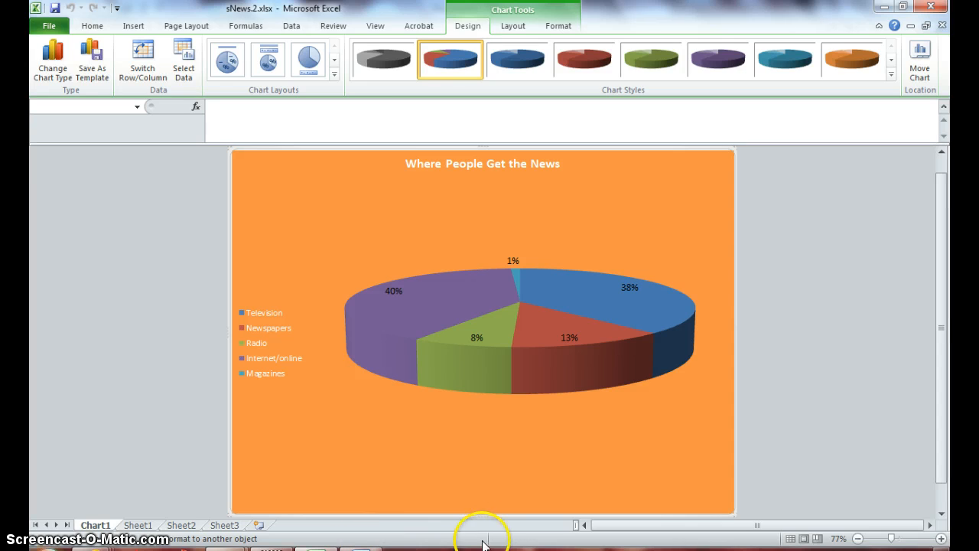
Deselect the chart, switch to the blank Word document and start opening an existing document.
left_click(821, 450)
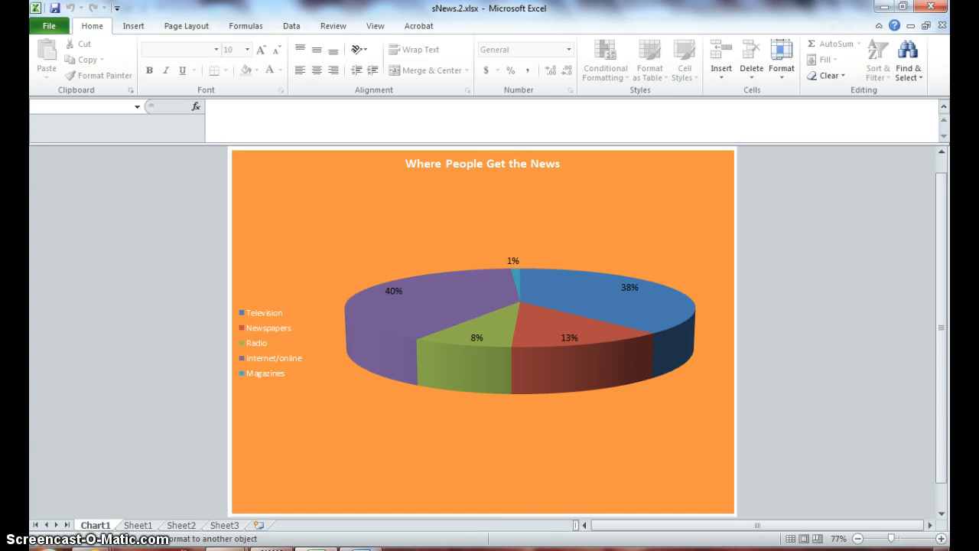
mouse_move(359, 548)
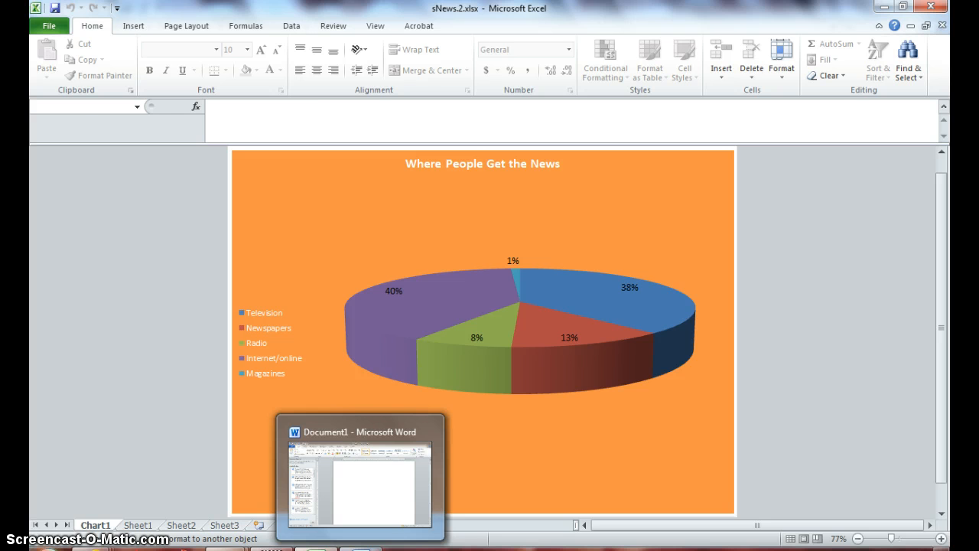
left_click(359, 548)
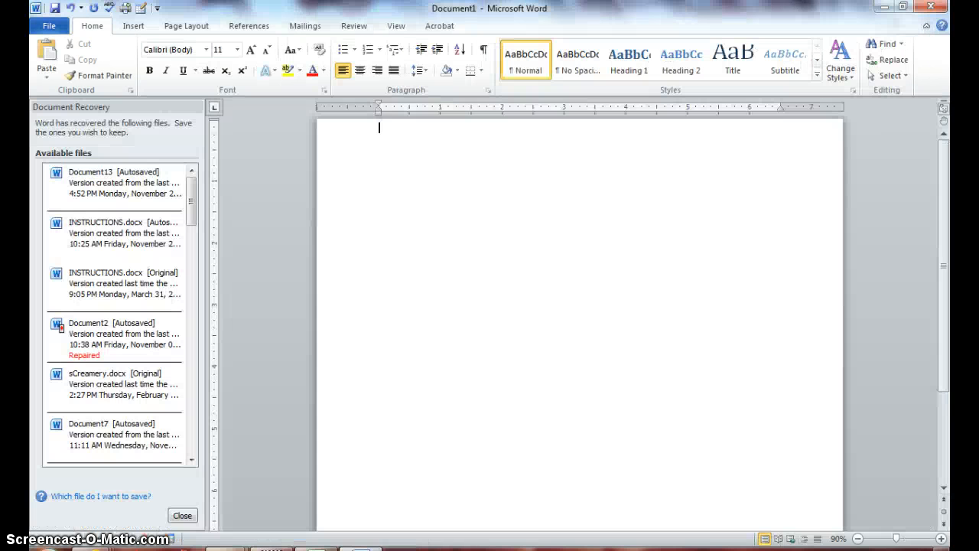
left_click(50, 26)
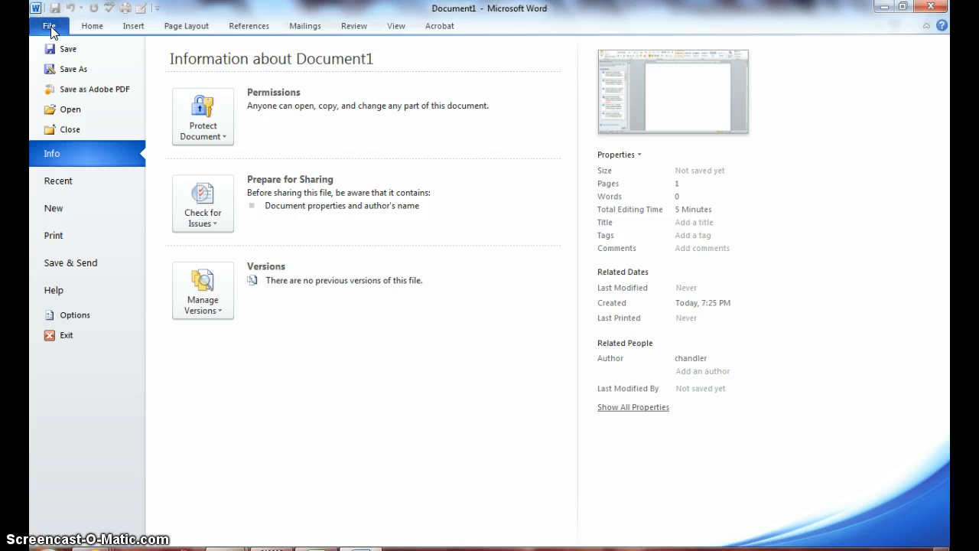
left_click(61, 112)
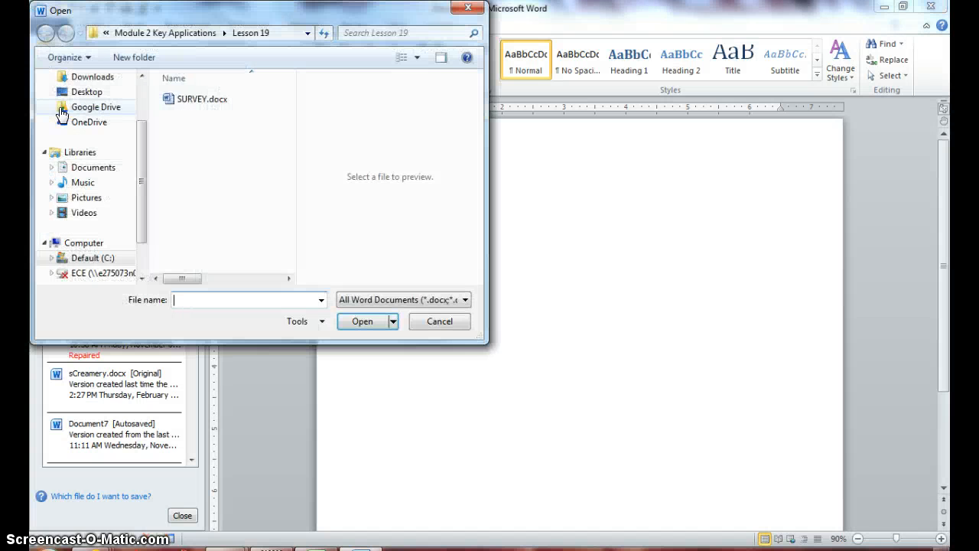
Go to the Documents library and open the IC3 folder.
left_click(86, 172)
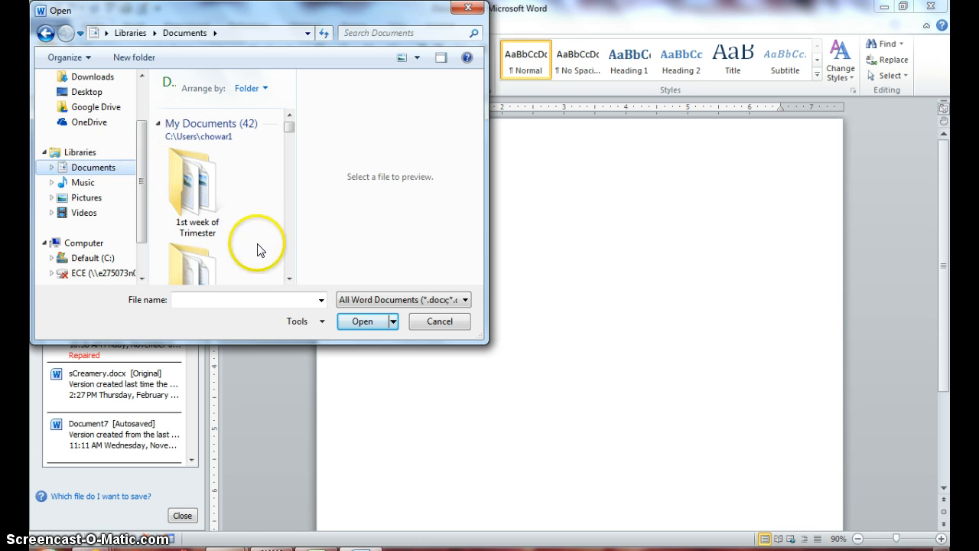
left_click(289, 278)
left_click(289, 278)
left_click(289, 278)
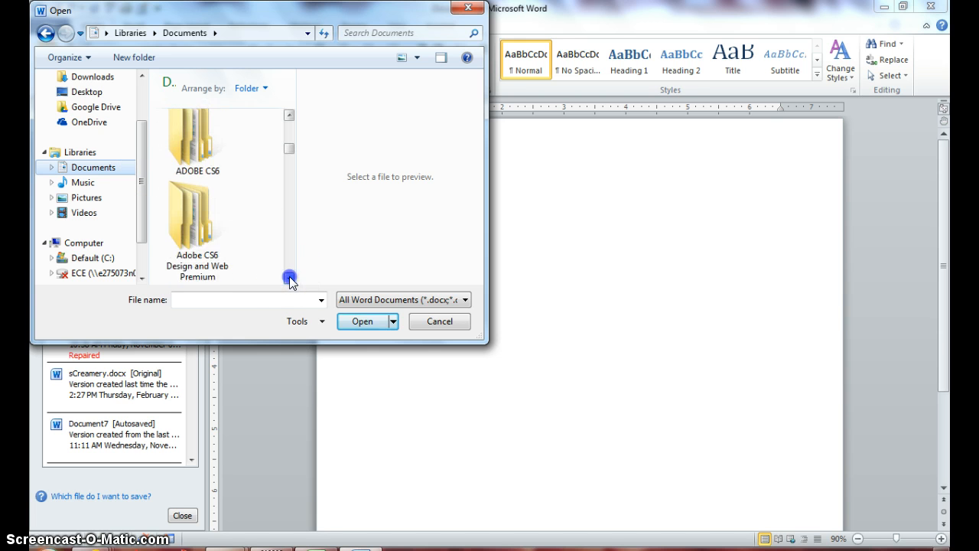
left_click(289, 279)
left_click(289, 278)
left_click(289, 279)
left_click(289, 278)
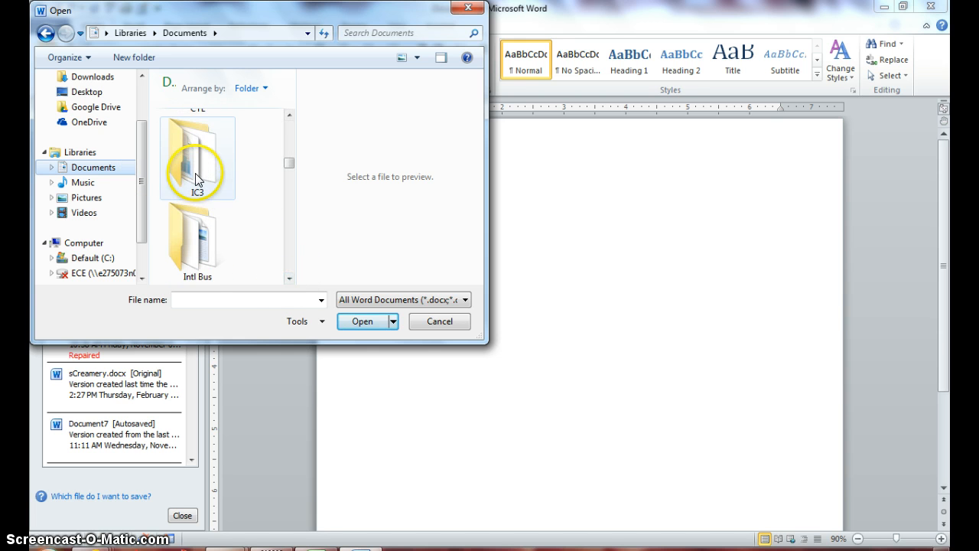
double_click(201, 191)
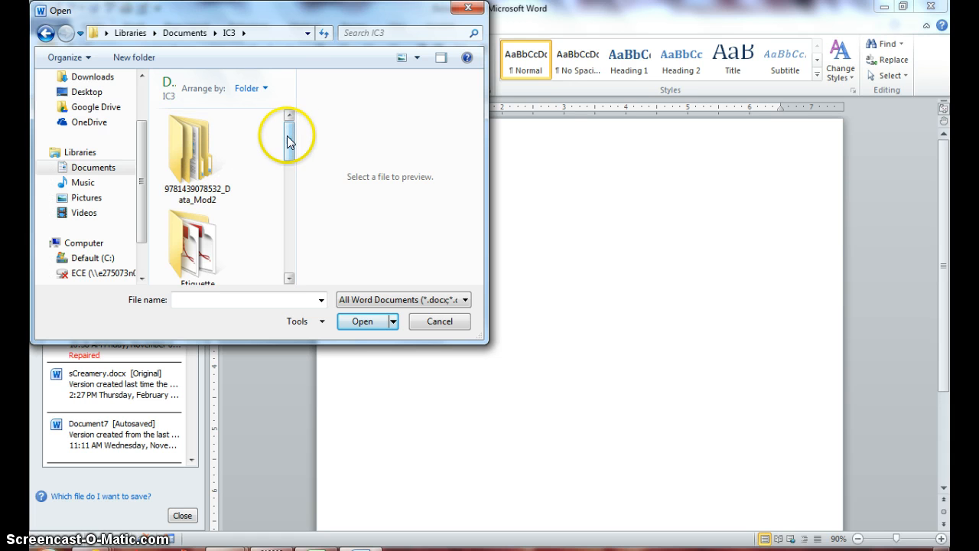
Browse through the IC3 instructor, IC3 and Cengage (D) folders into the SolutionstoExercises folder.
left_click_drag(287, 140, 285, 204)
left_click(191, 161)
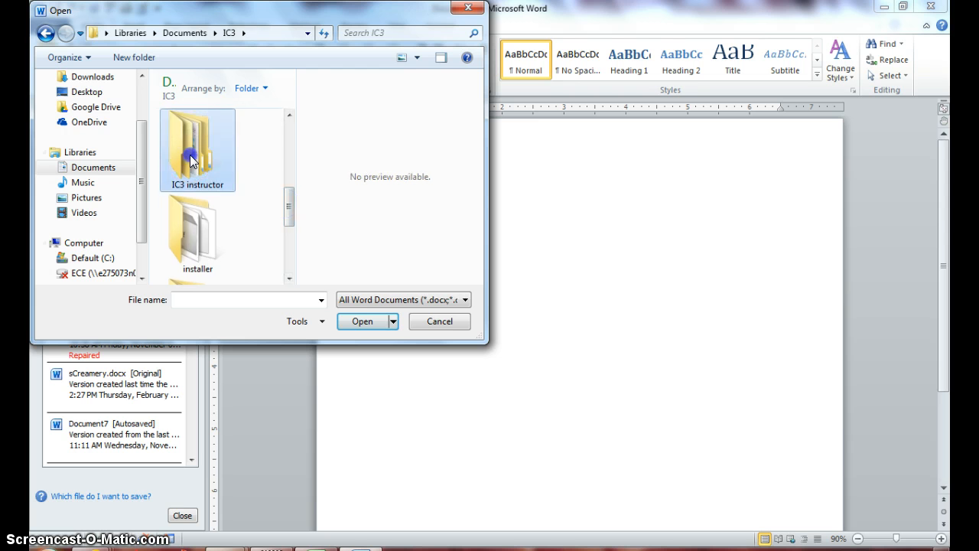
double_click(190, 159)
double_click(190, 158)
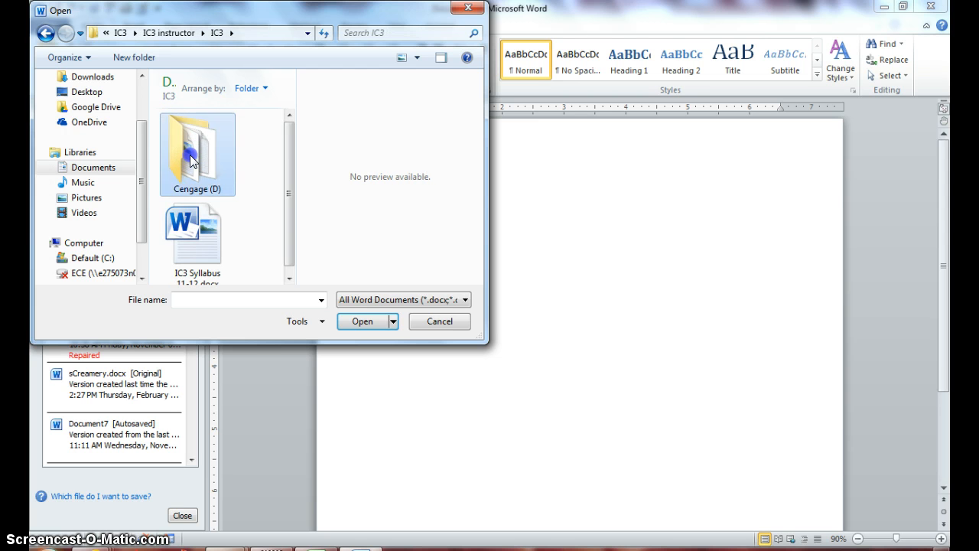
double_click(190, 159)
left_click_drag(287, 135, 291, 224)
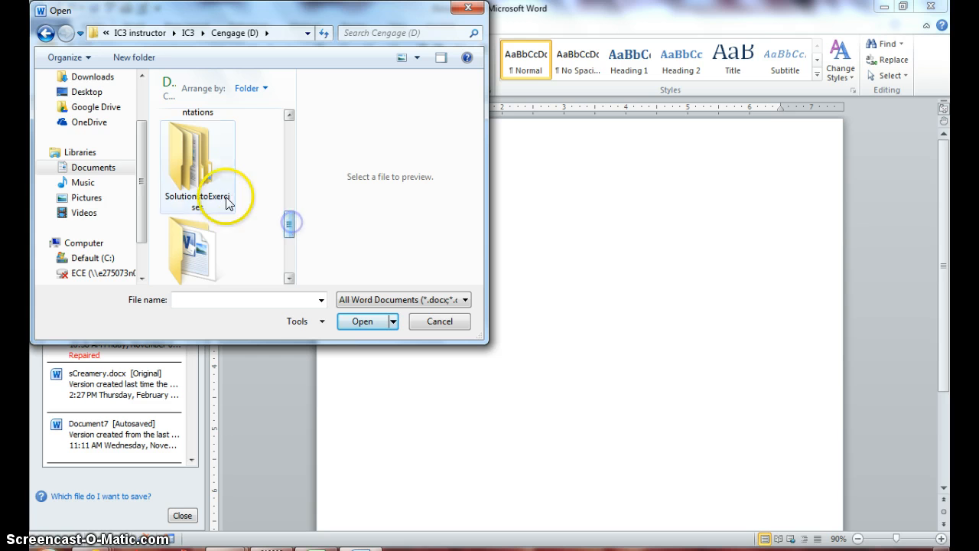
double_click(196, 177)
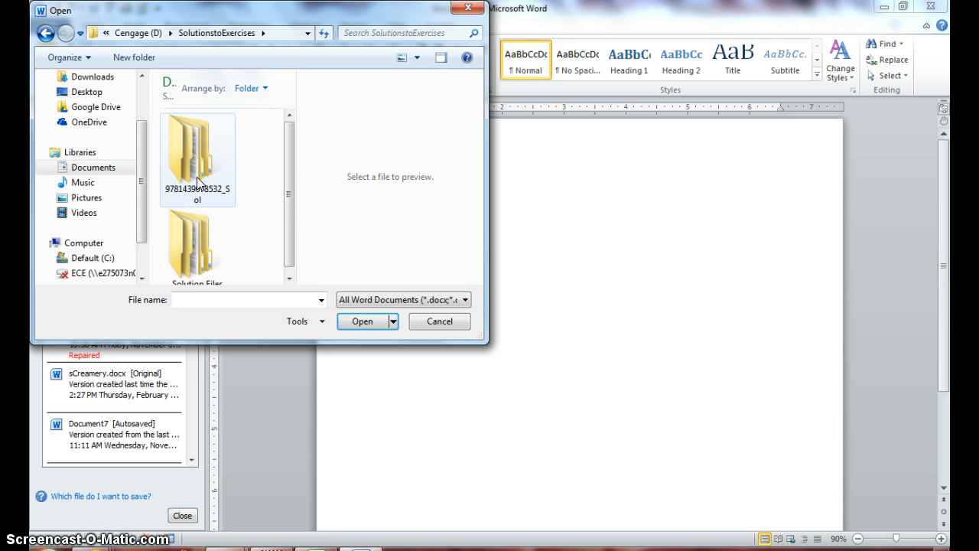
left_click(287, 213)
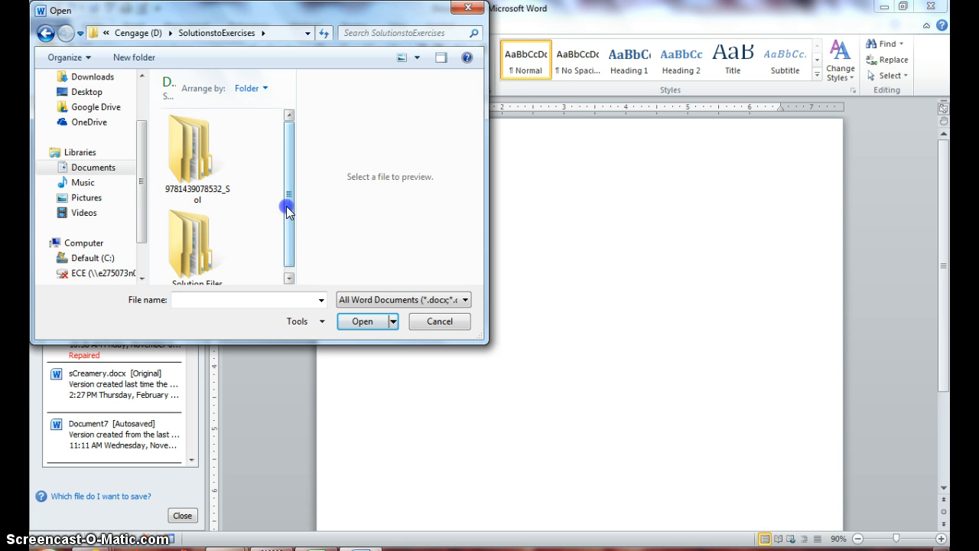
left_click_drag(287, 213, 284, 234)
left_click(203, 157)
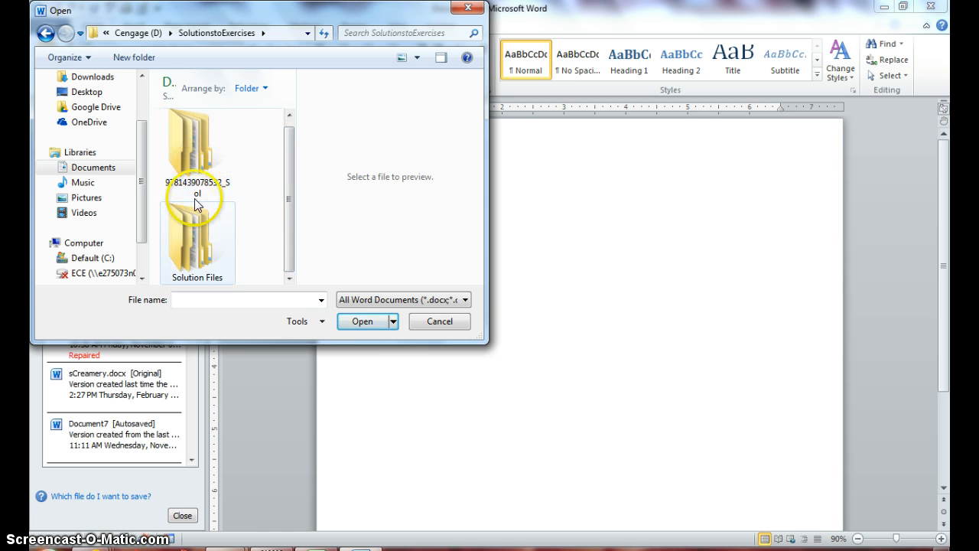
double_click(194, 248)
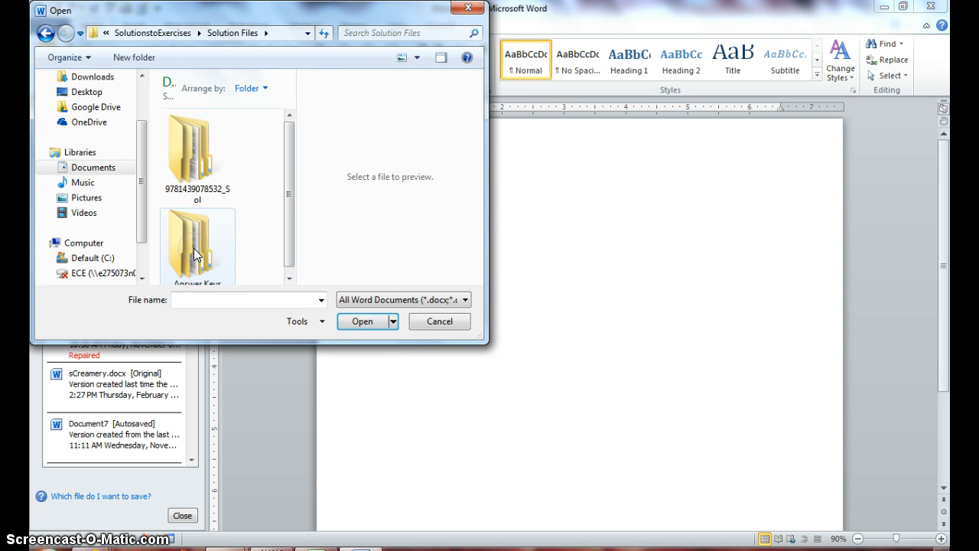
left_click(191, 127)
double_click(191, 127)
left_click(191, 127)
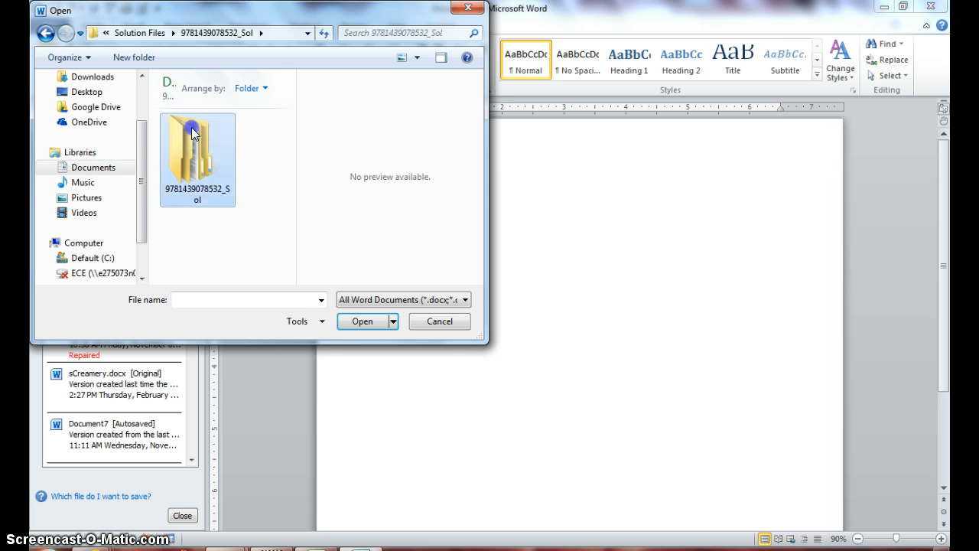
double_click(191, 127)
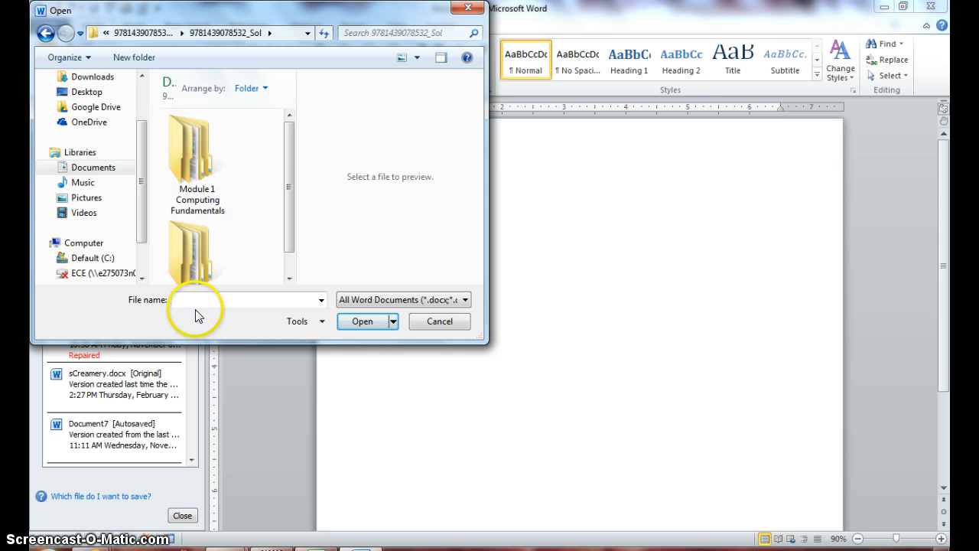
Go to the Lesson 19 folder under Module 2 Key Applications and open sSurvey.docx.
left_click(182, 256)
double_click(183, 256)
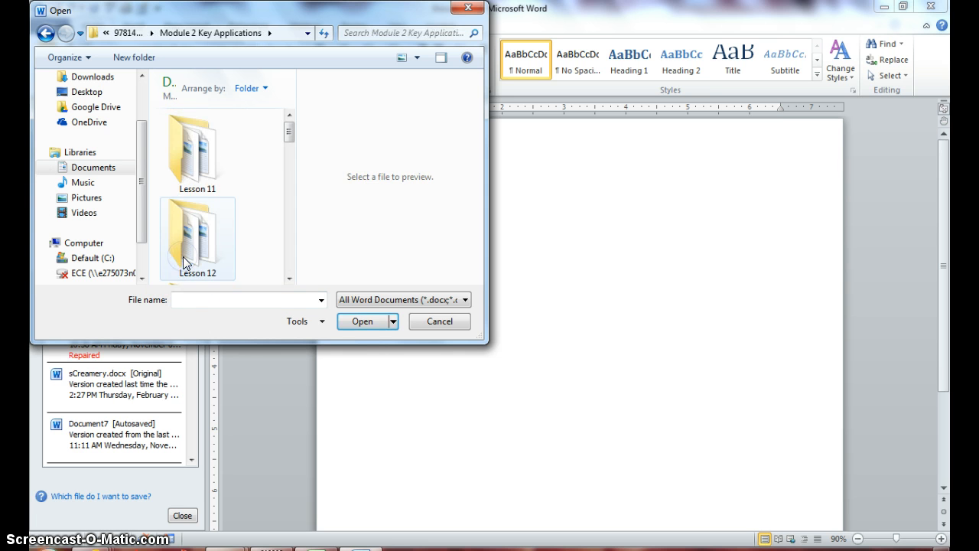
left_click_drag(289, 130, 288, 217)
left_click(195, 163)
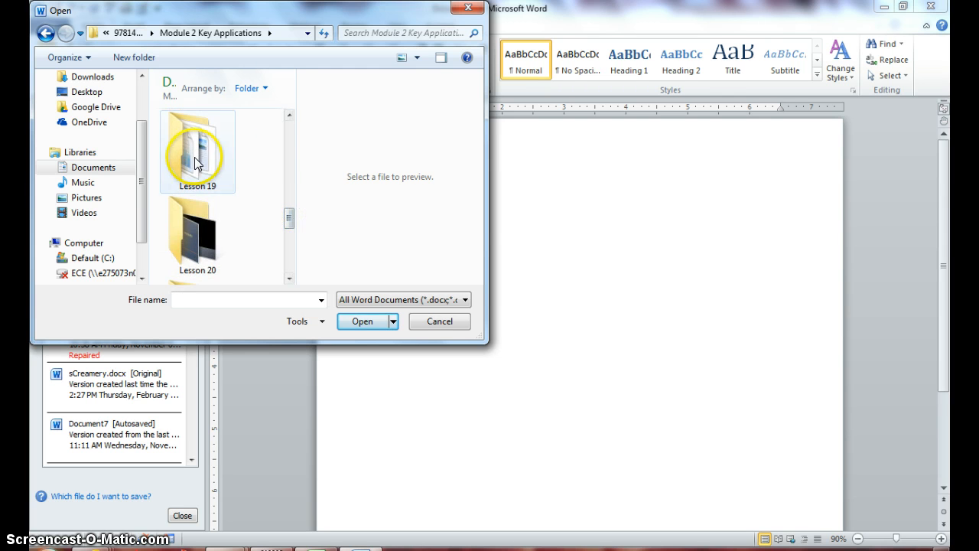
double_click(195, 162)
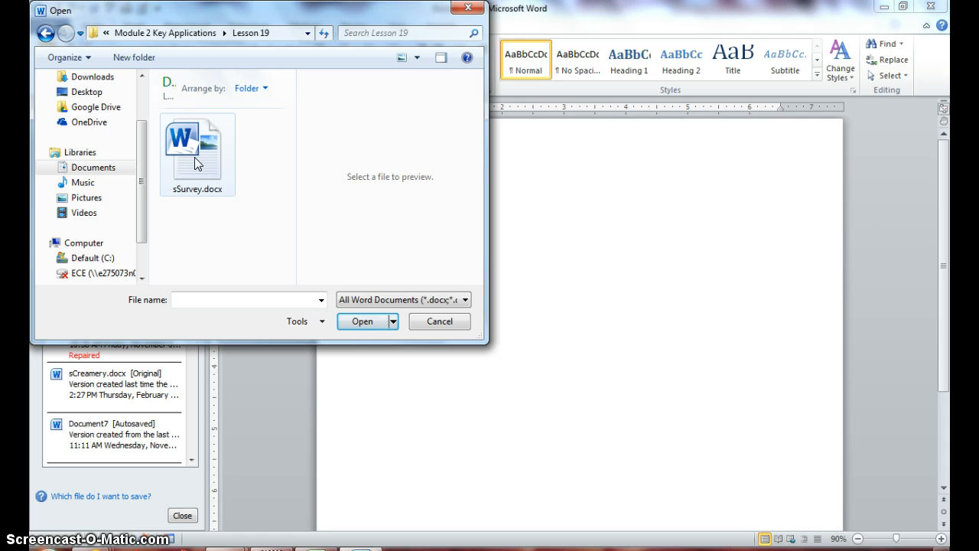
double_click(195, 160)
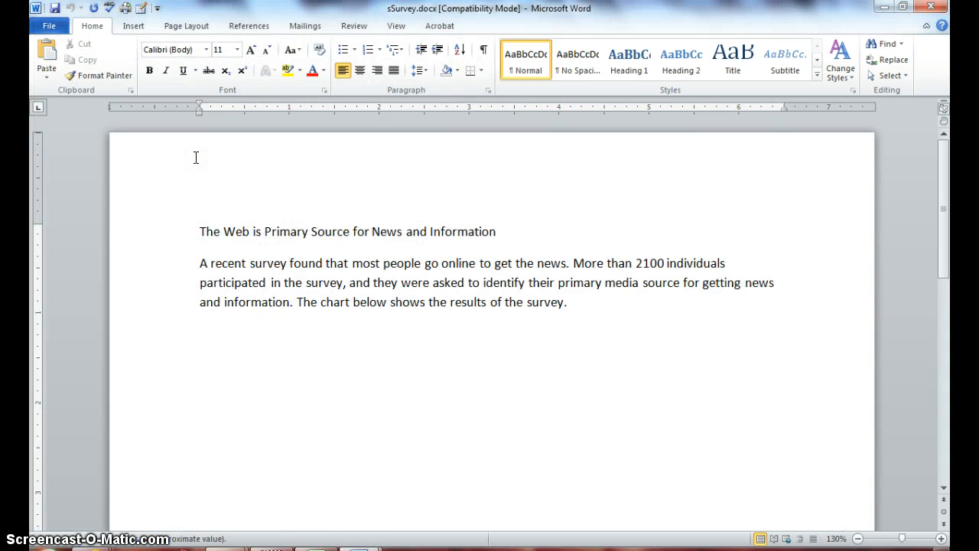
left_click(240, 328)
left_click(230, 233)
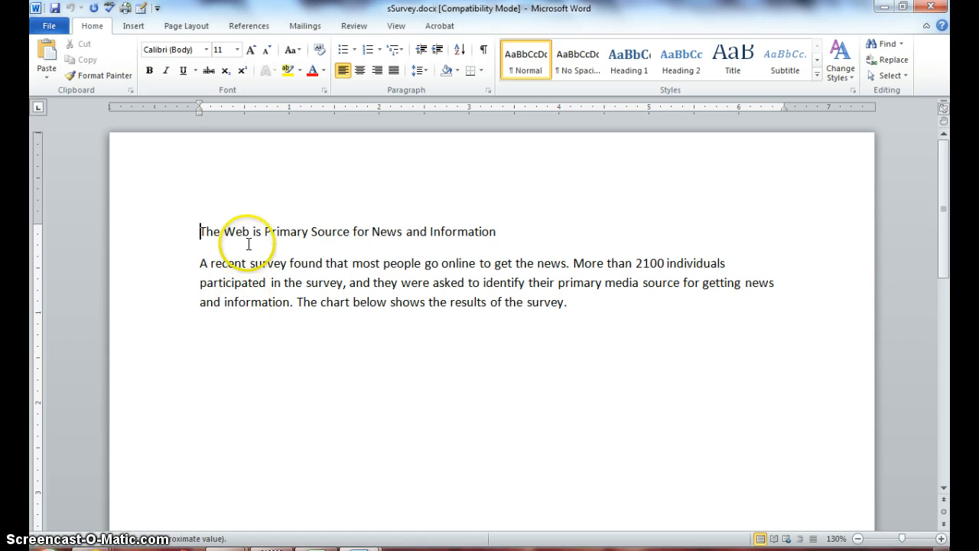
left_click(306, 231)
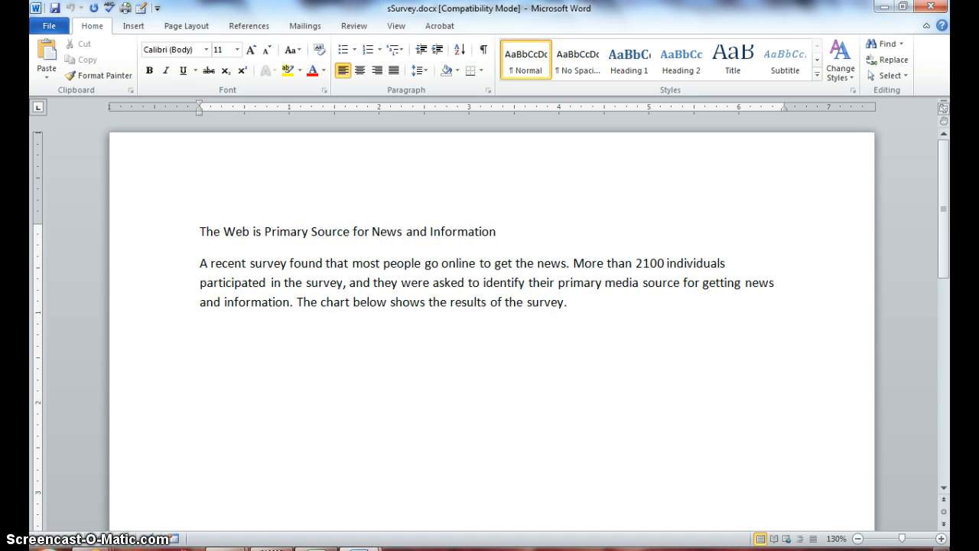
Switch to the sNews.2.xlsx workbook in Excel and copy the entire pie chart from the Chart1 sheet.
mouse_move(314, 543)
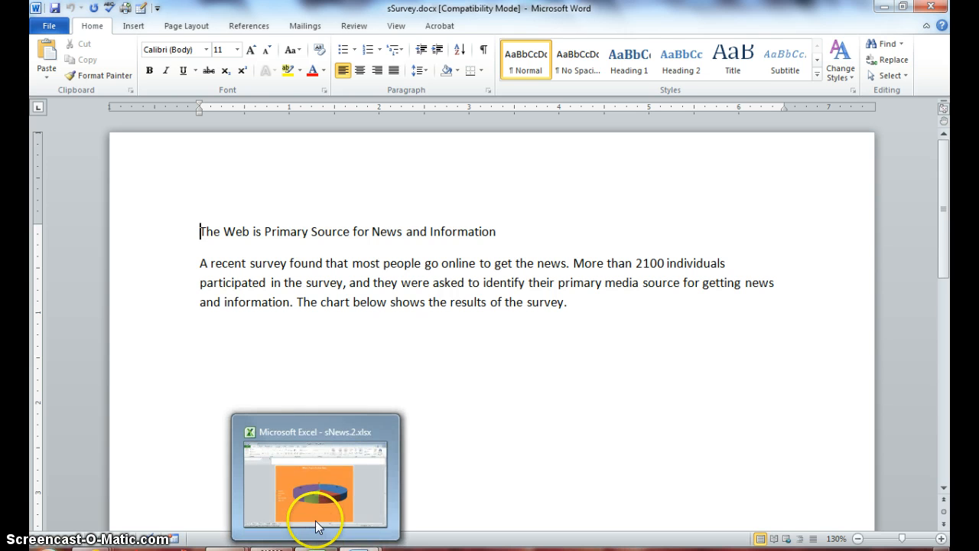
left_click(315, 497)
right_click(315, 497)
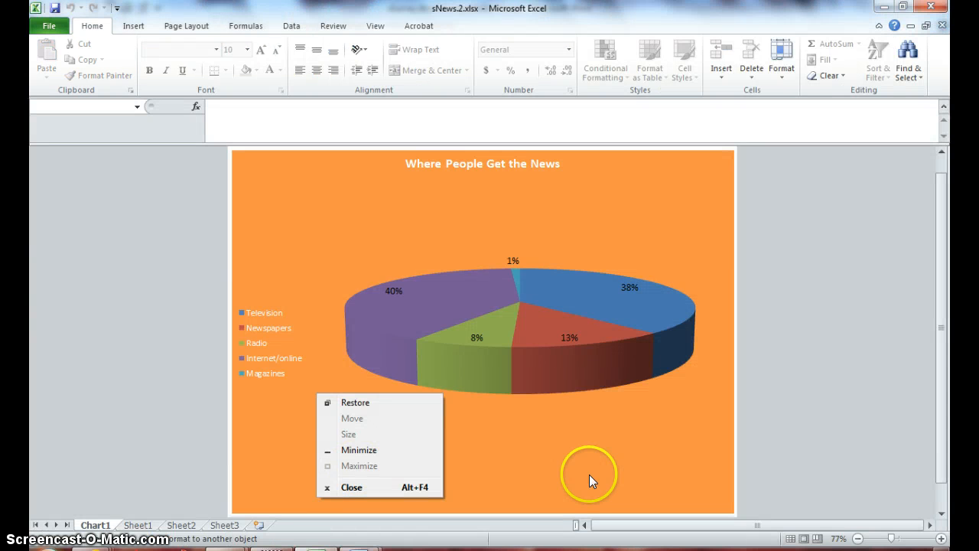
left_click(800, 438)
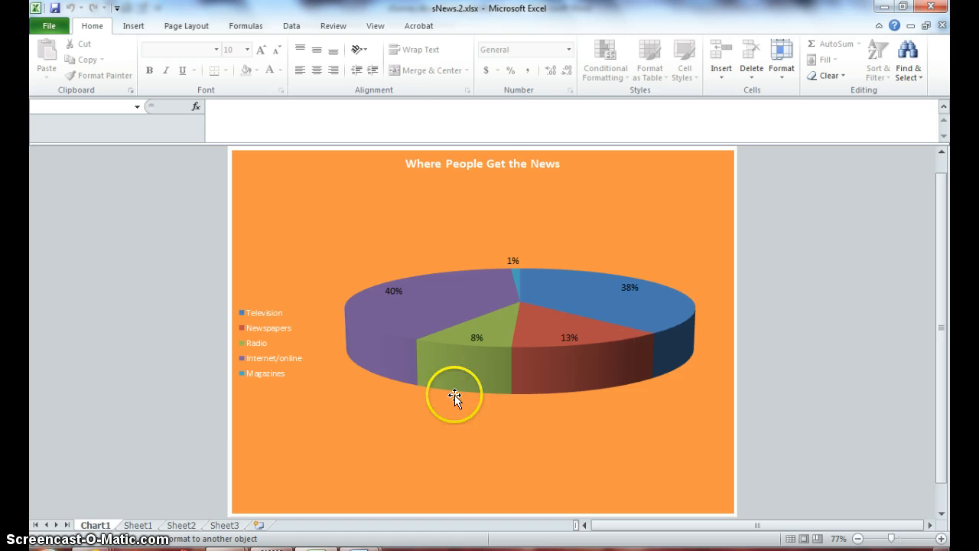
mouse_move(403, 335)
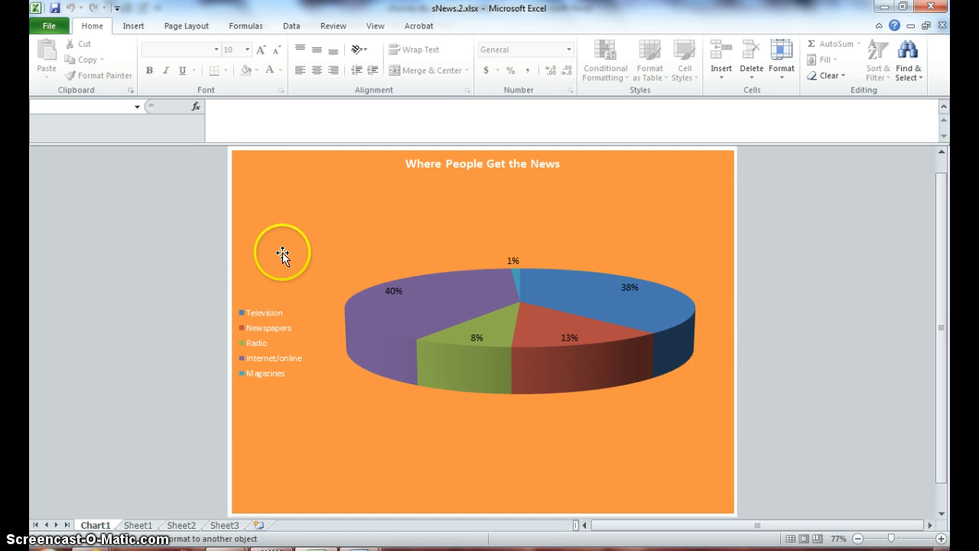
left_click(342, 223)
left_click(277, 216)
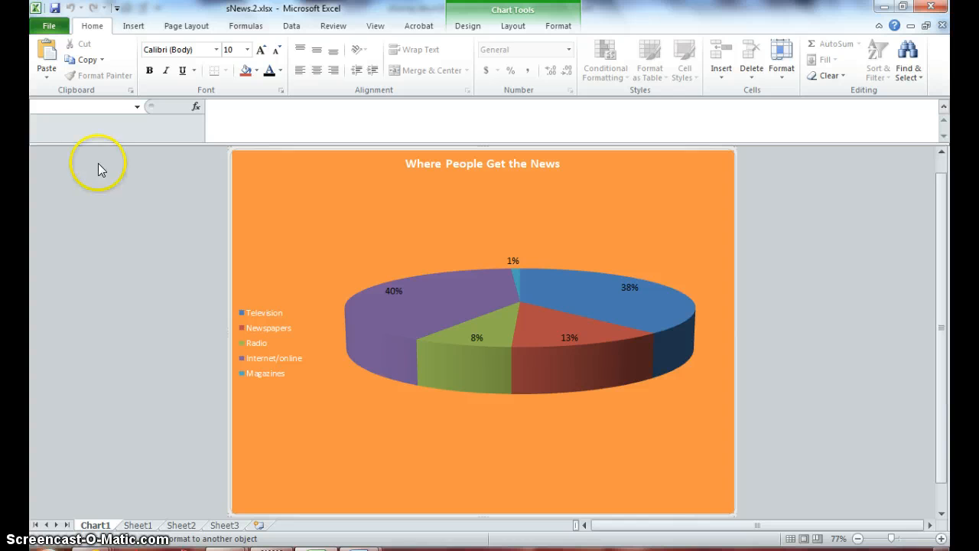
left_click(83, 66)
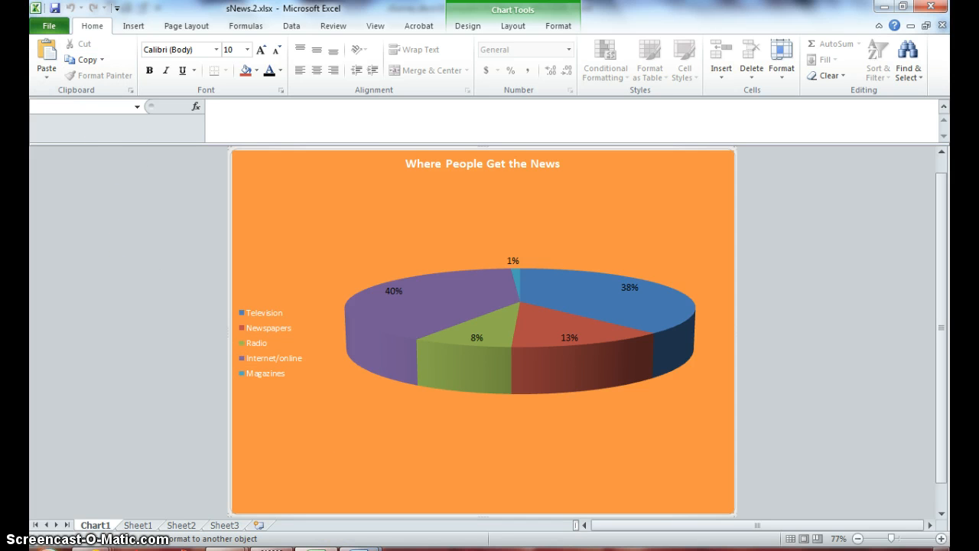
Switch back to sSurvey.docx in Word and paste the chart below the paragraph, using the destination theme and embedding the workbook.
mouse_move(360, 544)
left_click(447, 502)
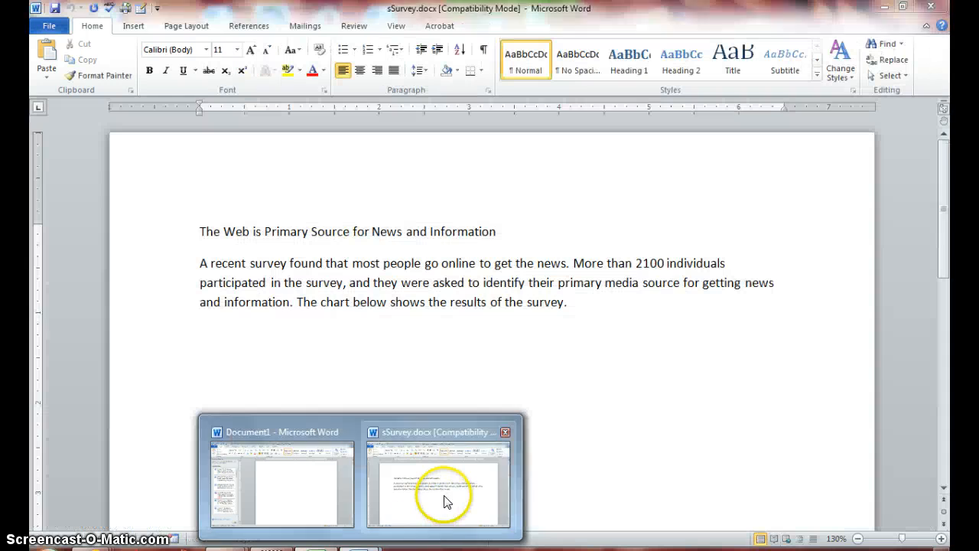
left_click(446, 501)
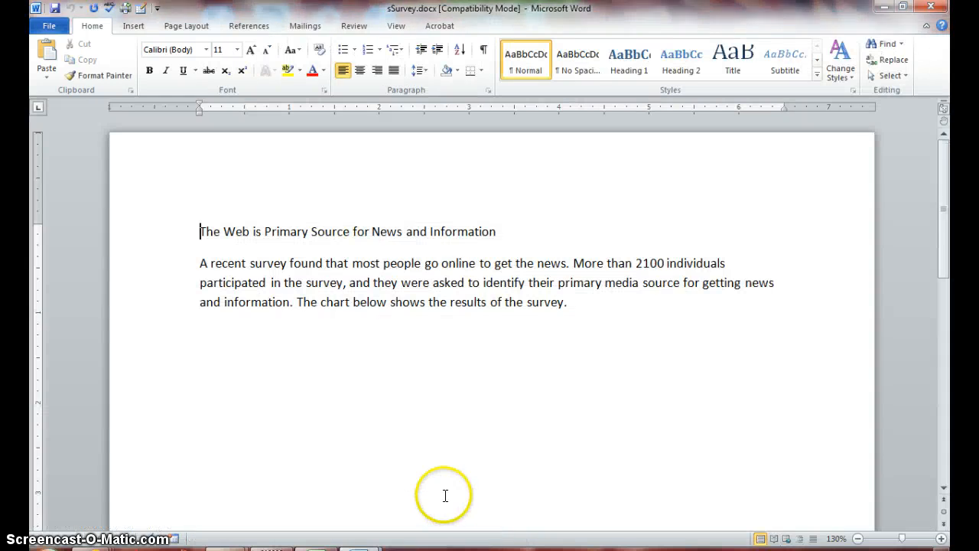
left_click(628, 307)
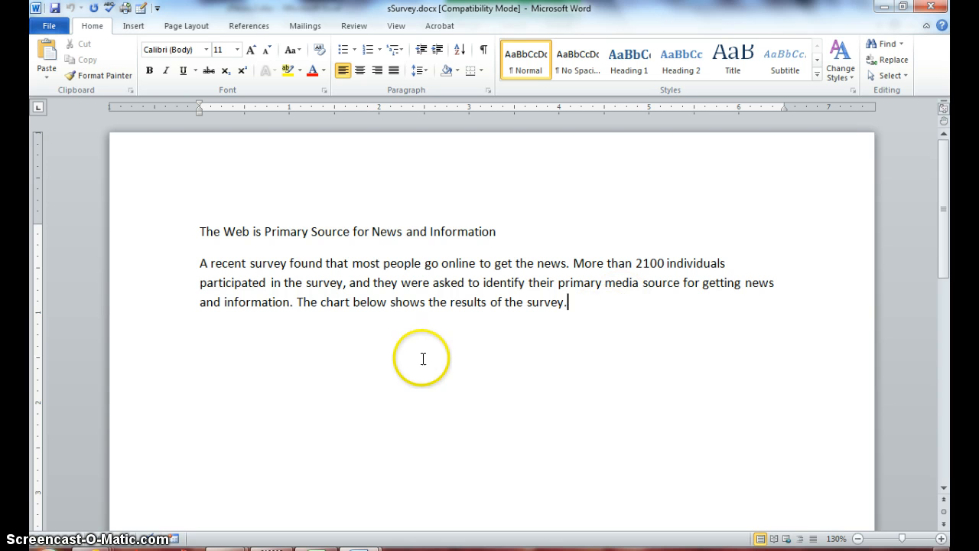
left_click(207, 360)
left_click(417, 472)
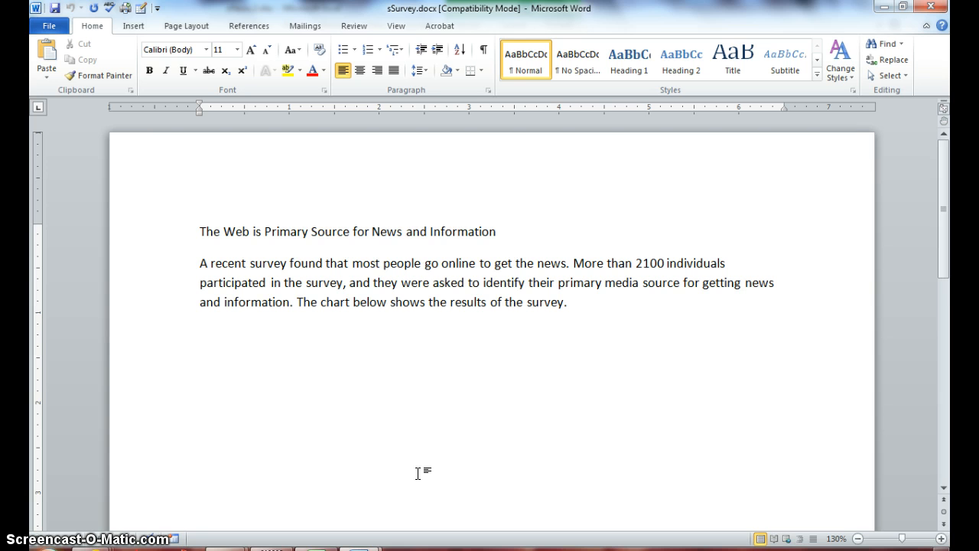
left_click(289, 373)
left_click(46, 77)
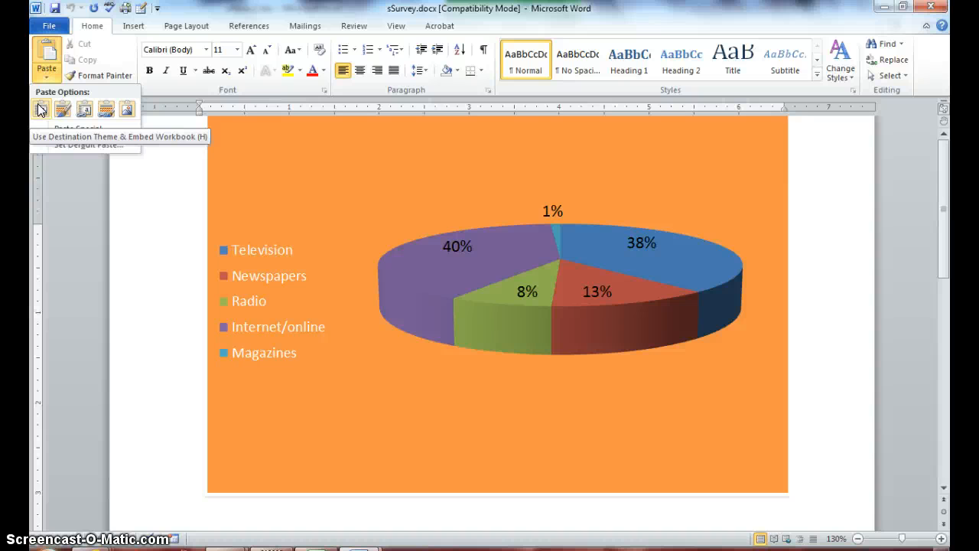
left_click(40, 109)
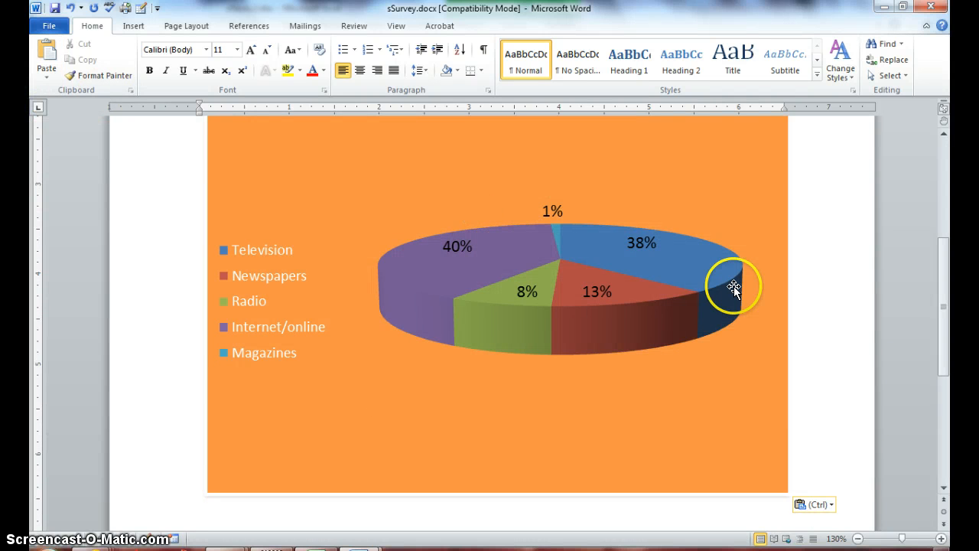
Zoom the document out to 90% and check the pasted chart's placement below the survey text.
left_click(858, 539)
left_click(857, 538)
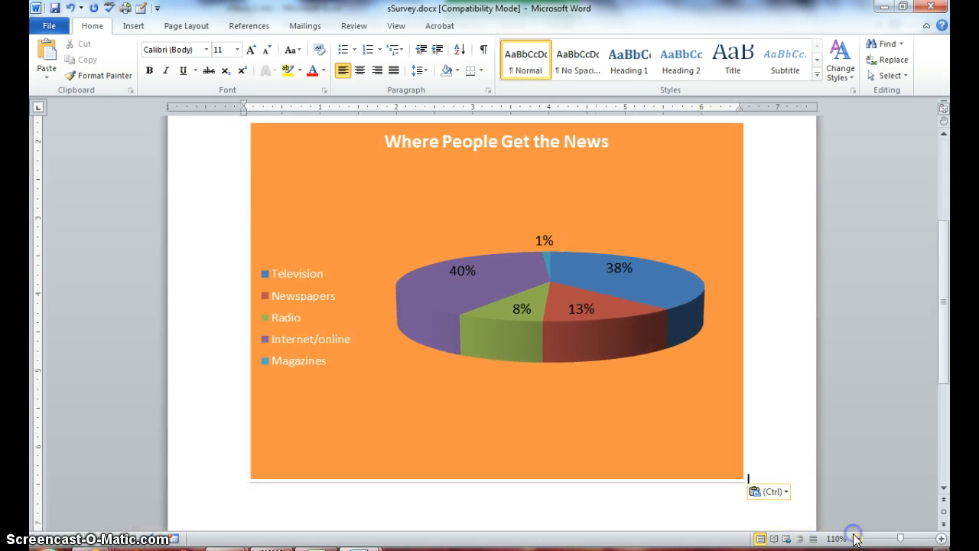
left_click(857, 539)
left_click(857, 539)
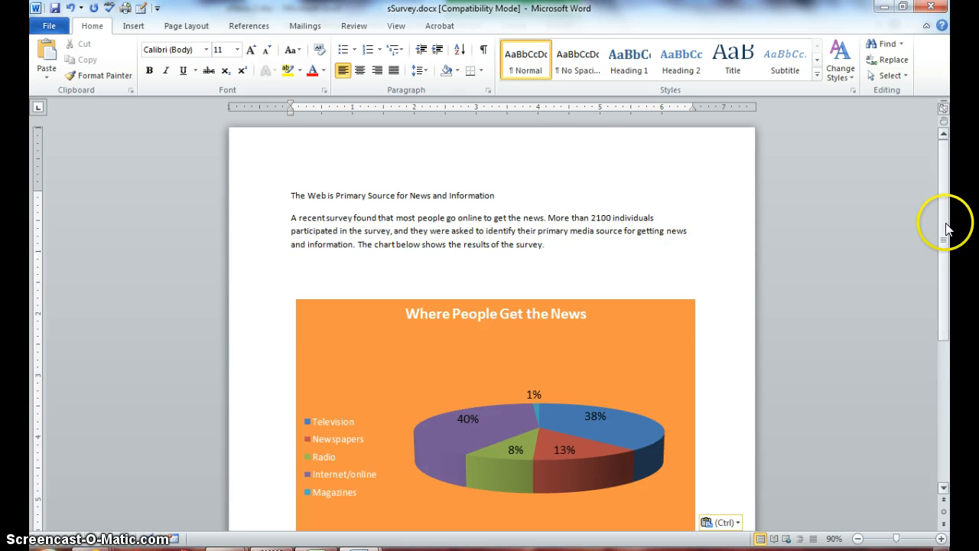
left_click_drag(946, 228, 946, 243)
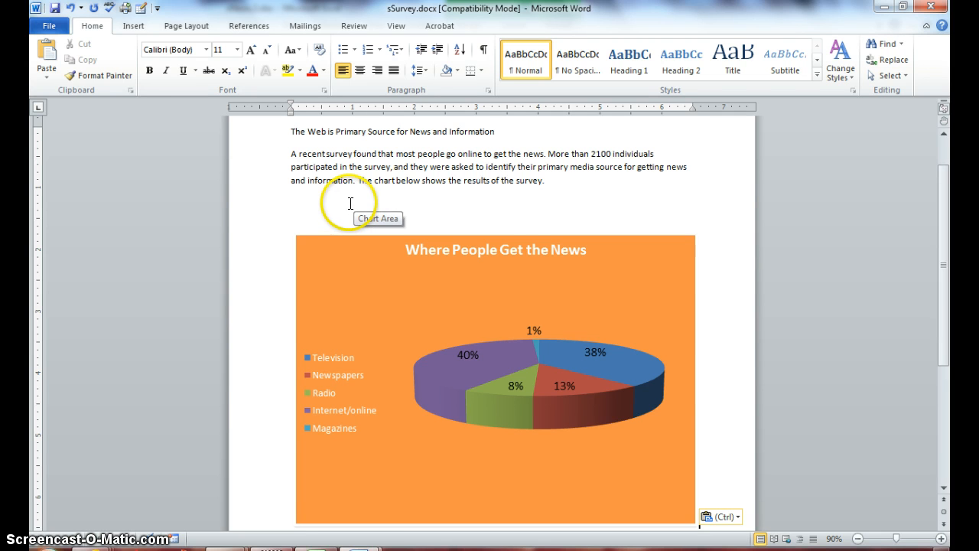
Switch back to the sNews.2.xlsx workbook in Excel.
mouse_move(315, 547)
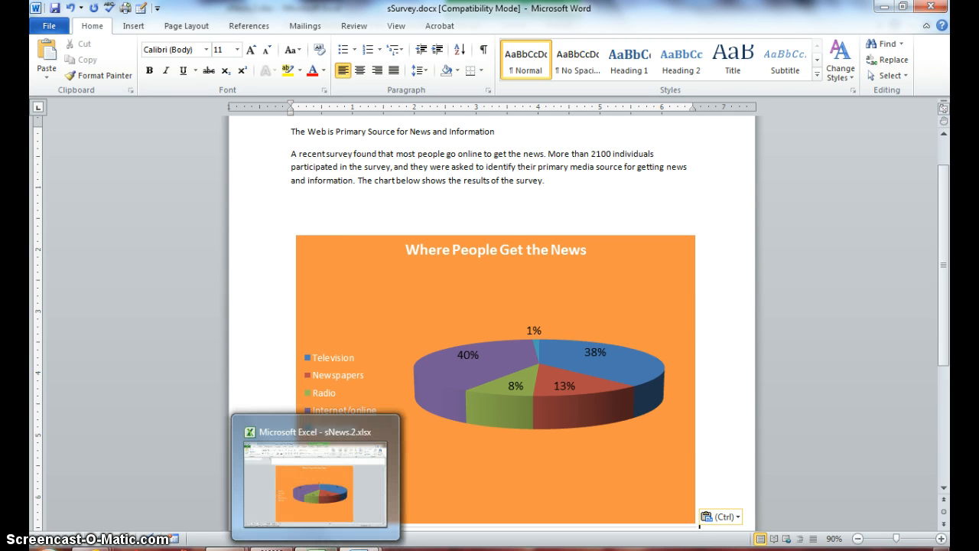